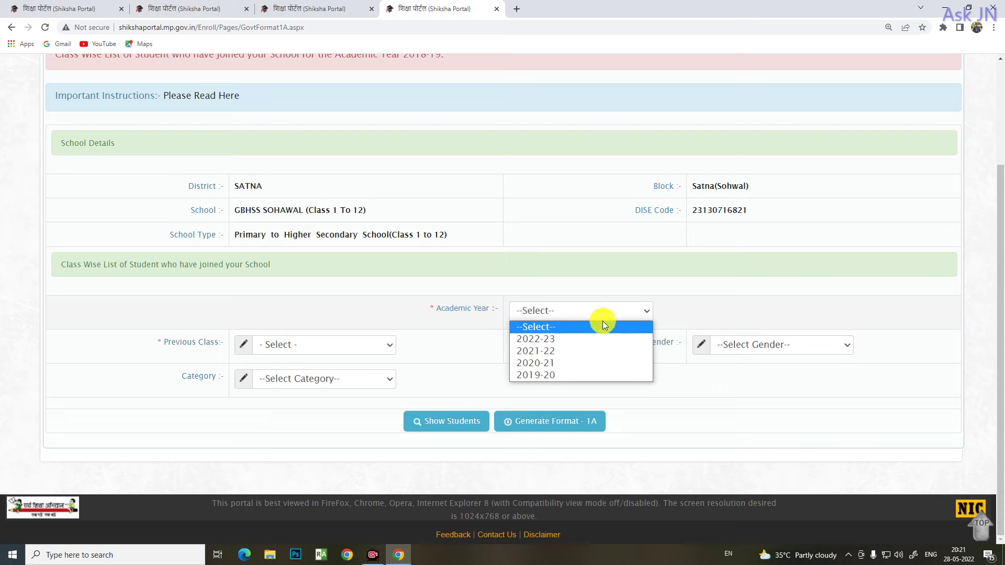
# Filter Format 1A to academic year 2022-23 and previous class 9 th, then show the students
pyautogui.click(535, 343)
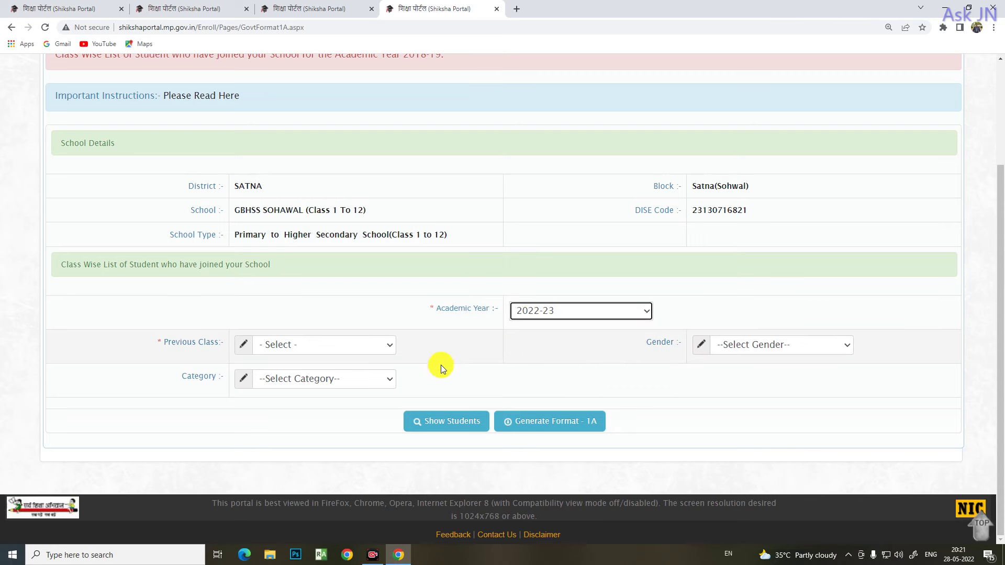
pyautogui.click(389, 351)
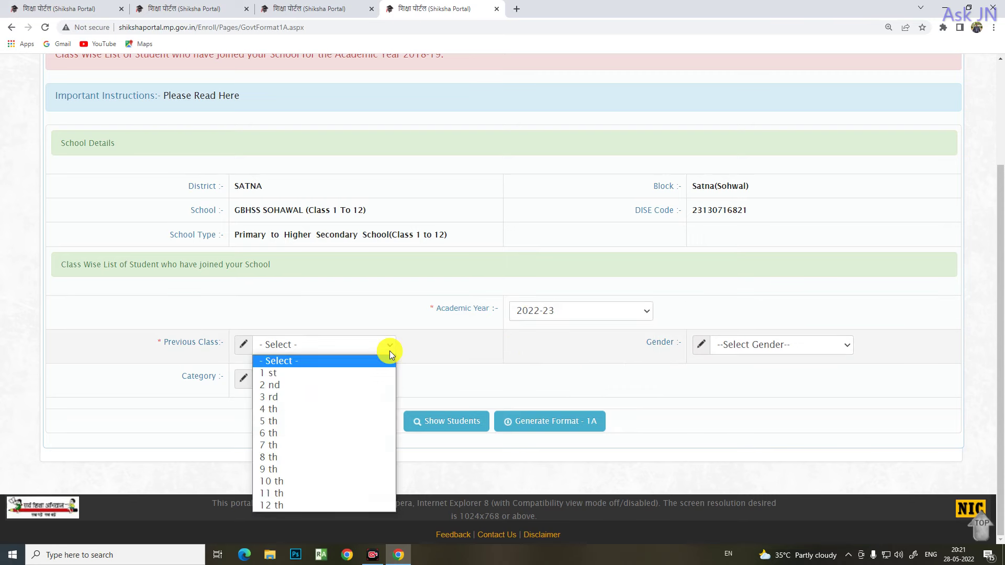
pyautogui.click(284, 469)
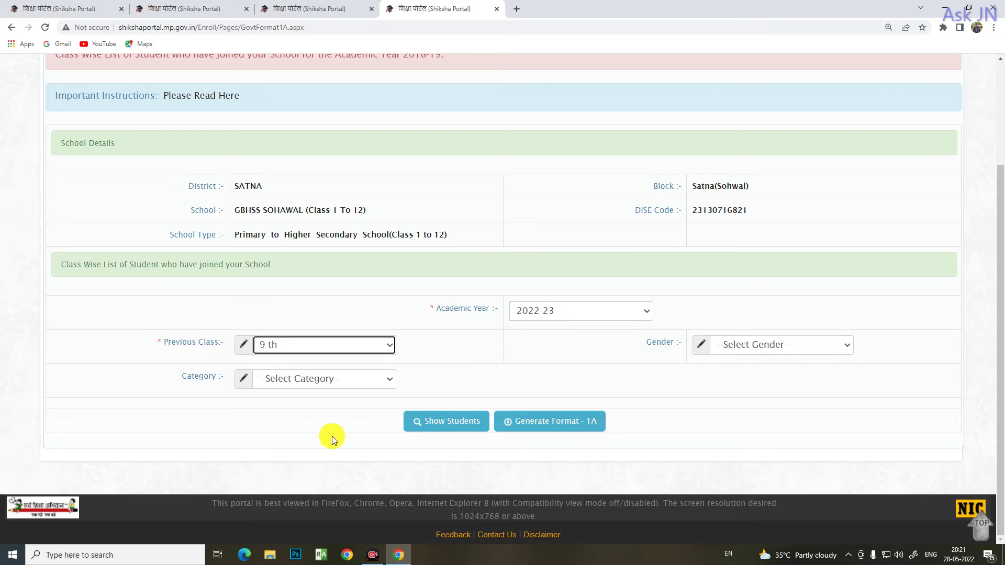
pyautogui.click(435, 427)
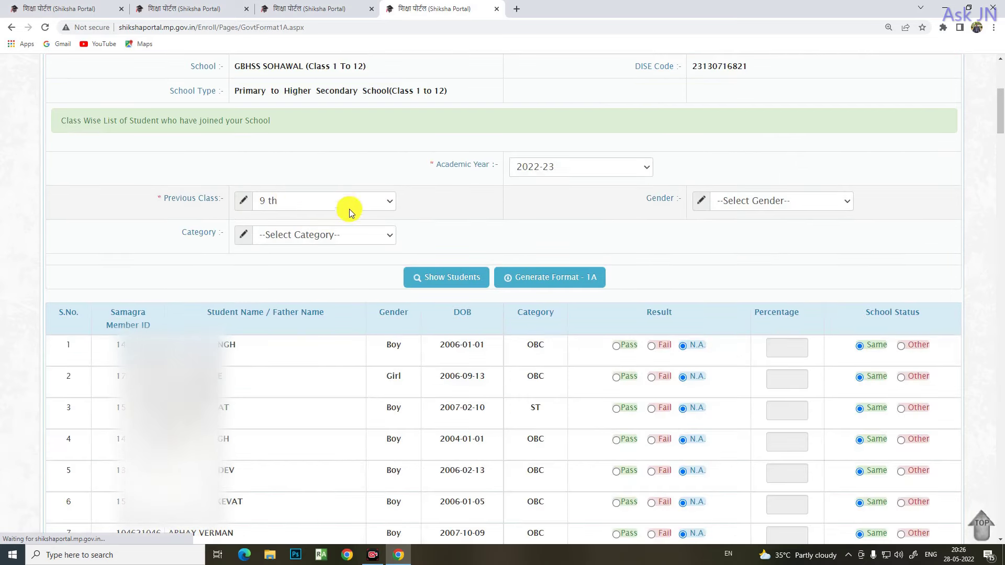
pyautogui.click(412, 207)
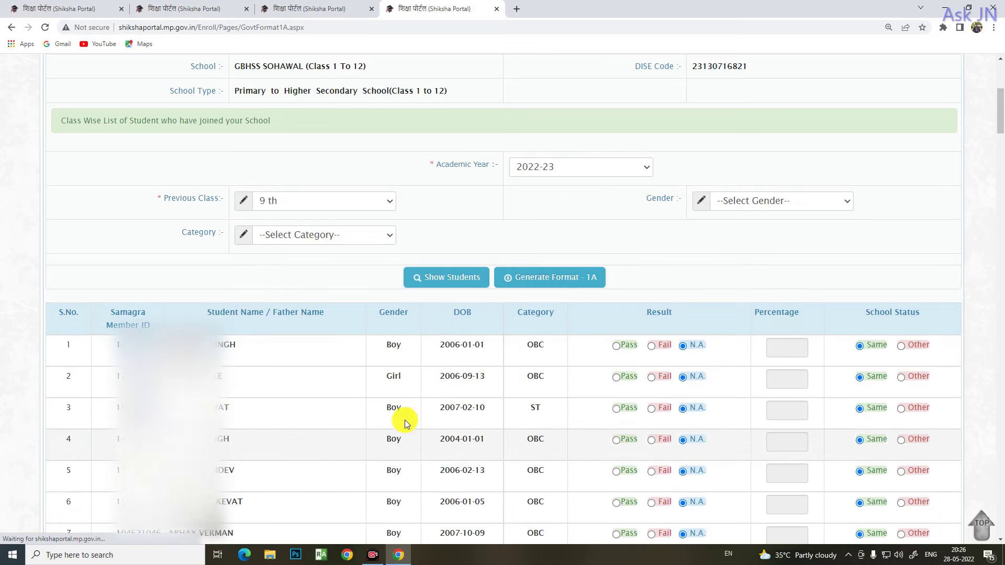
pyautogui.scroll(-15, 416, 379)
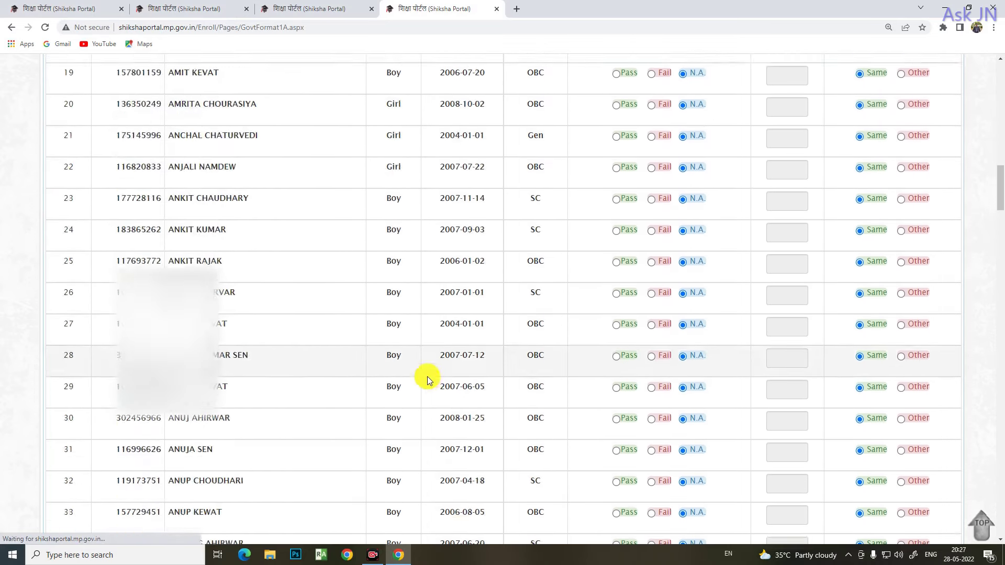
pyautogui.scroll(-5, 427, 375)
pyautogui.scroll(20, 427, 375)
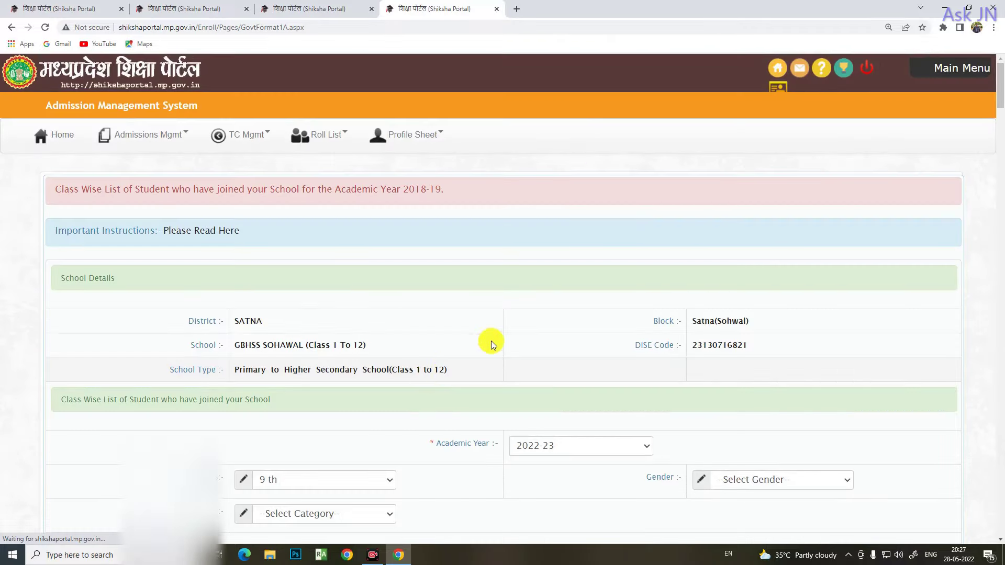
pyautogui.scroll(-5, 490, 340)
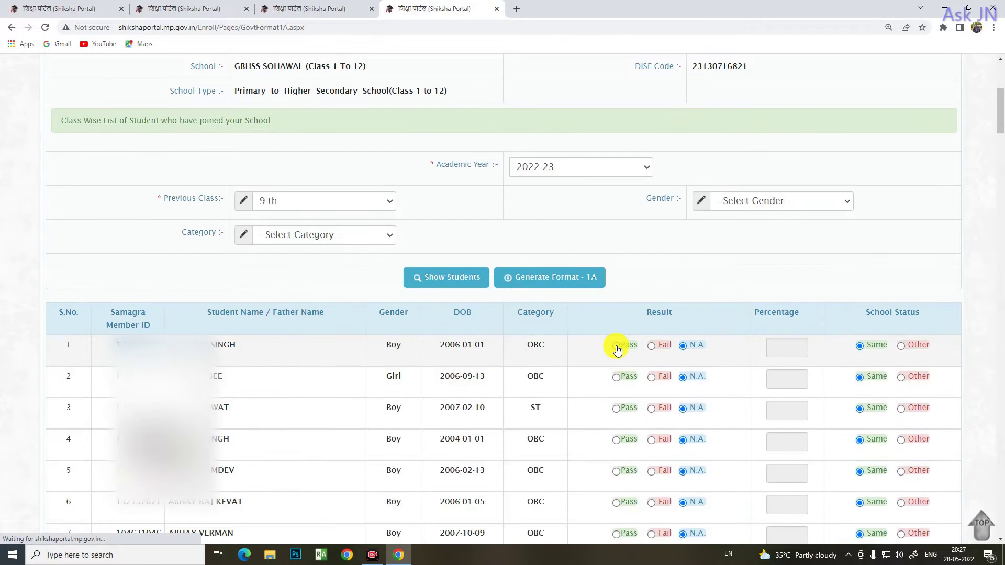
pyautogui.tripleClick(723, 354)
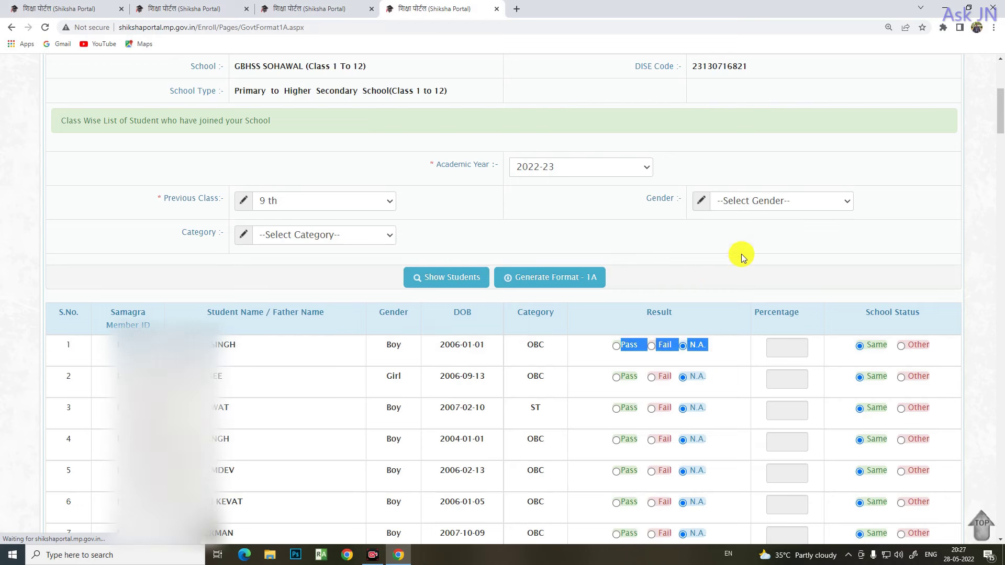
# After toggling through Fail and N.A., set row 1's result to Pass and school status to Other
pyautogui.click(981, 202)
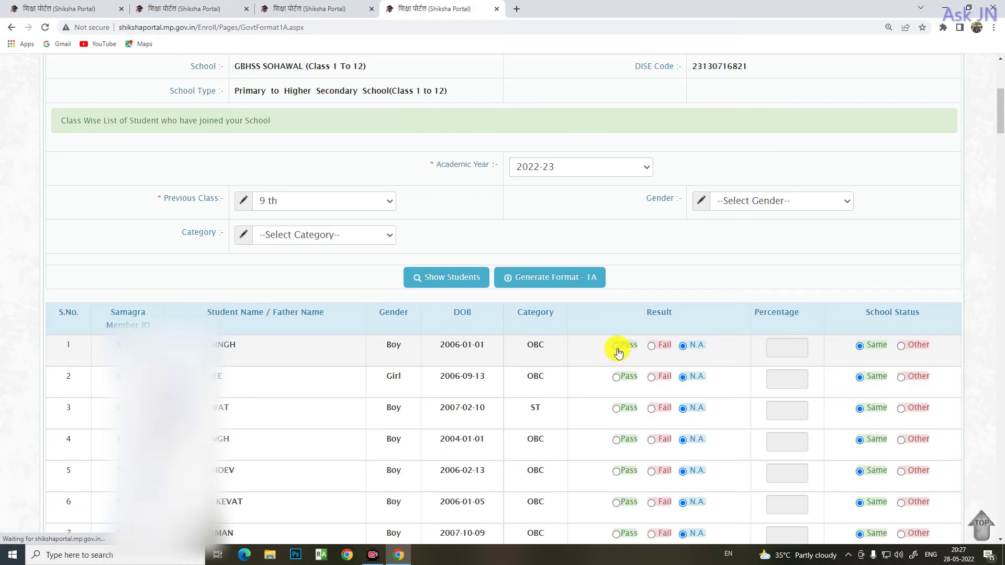
pyautogui.click(617, 348)
pyautogui.click(786, 351)
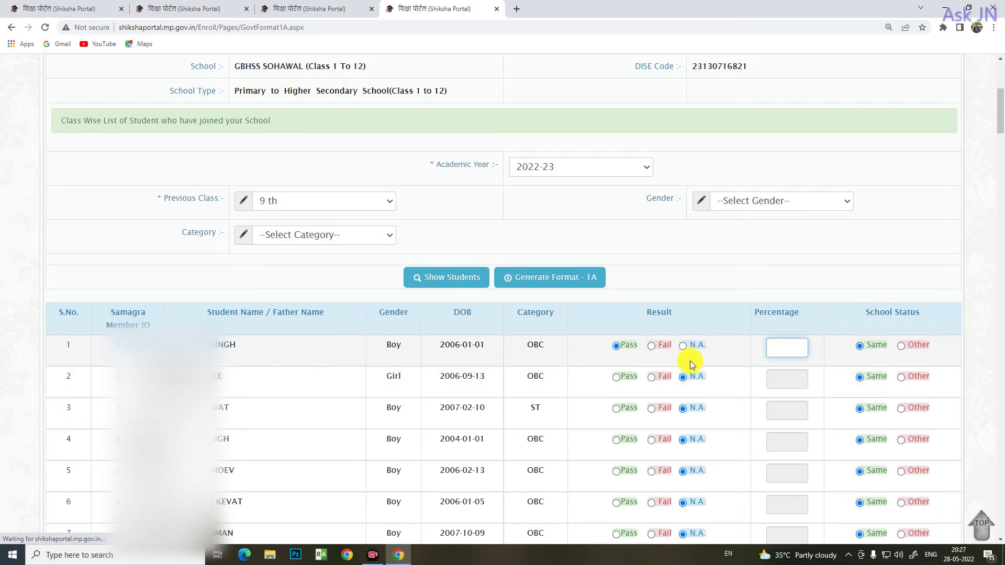
pyautogui.click(652, 347)
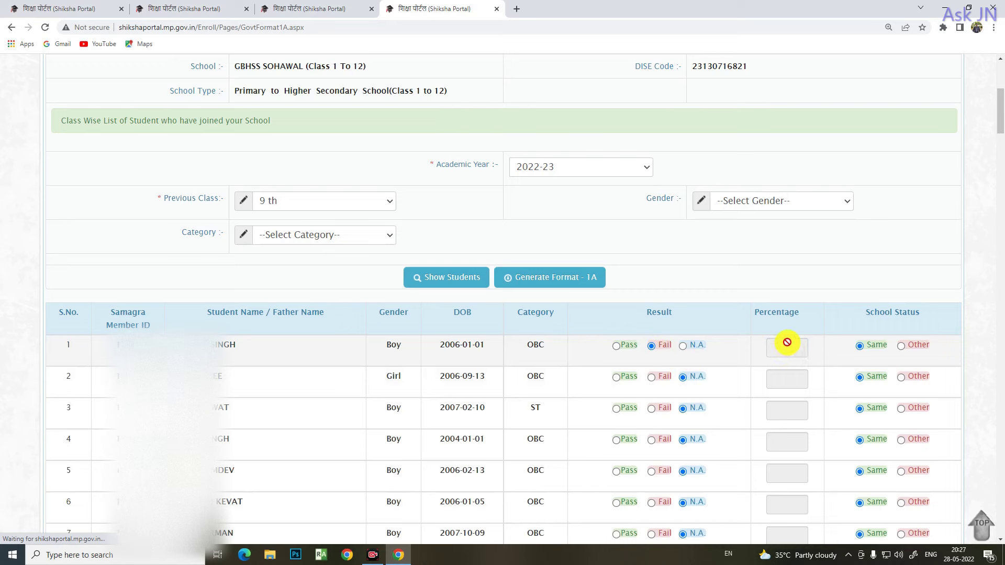
pyautogui.click(617, 346)
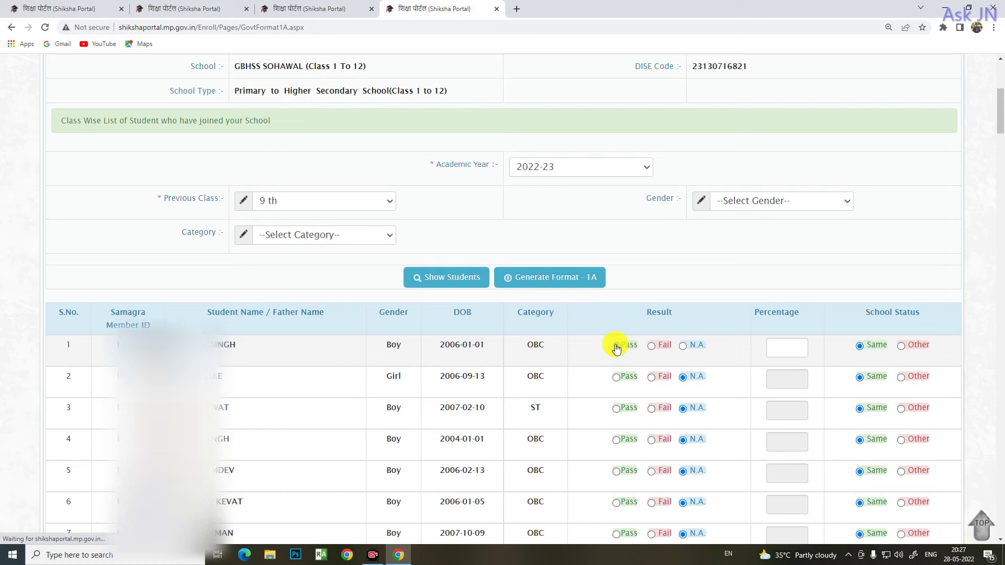
pyautogui.click(652, 348)
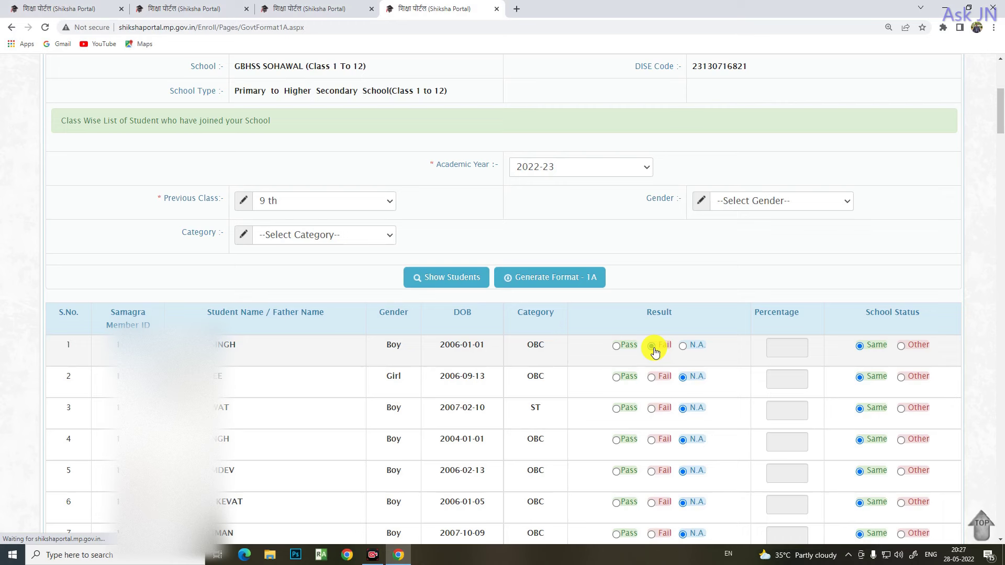
pyautogui.click(684, 346)
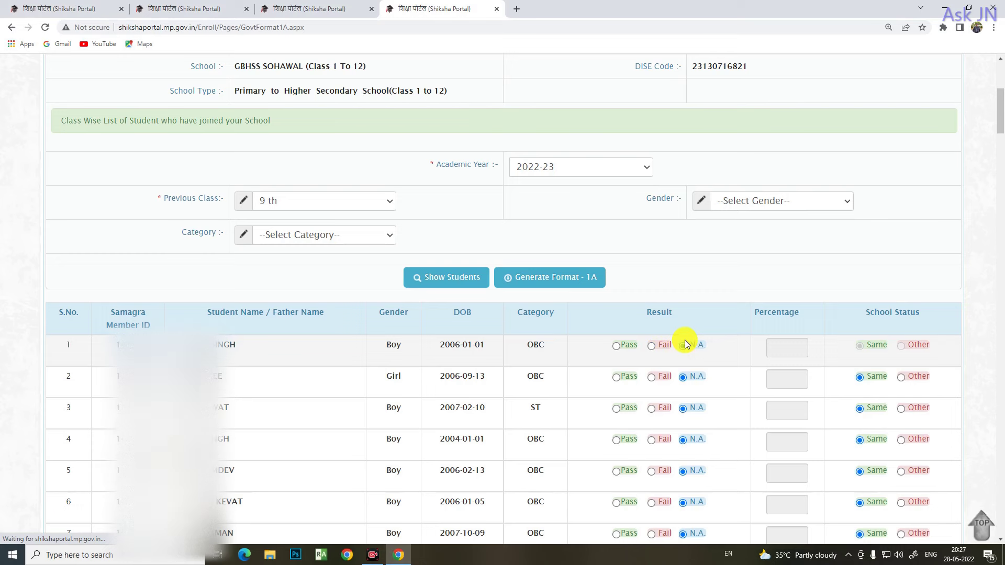
pyautogui.click(616, 347)
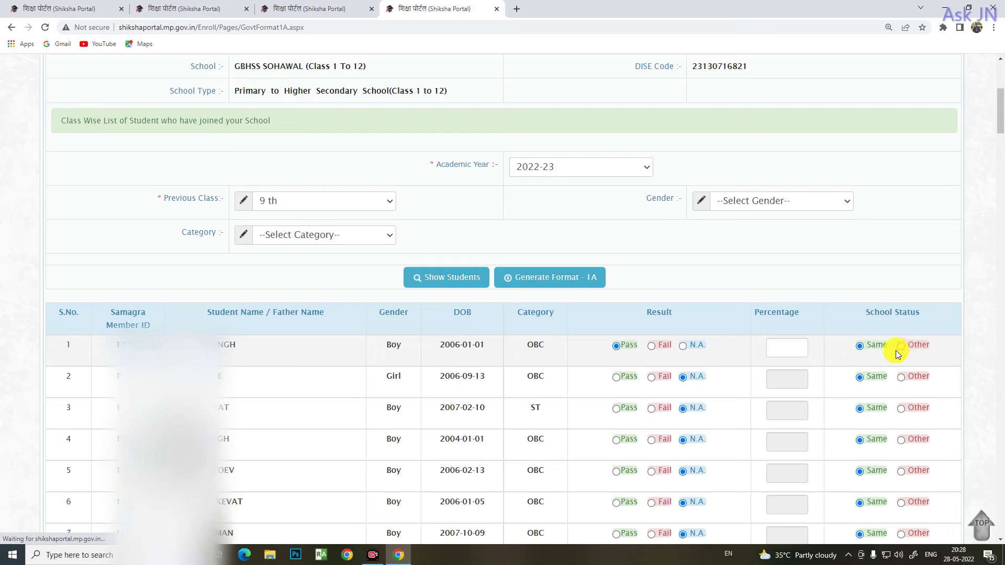
pyautogui.click(901, 347)
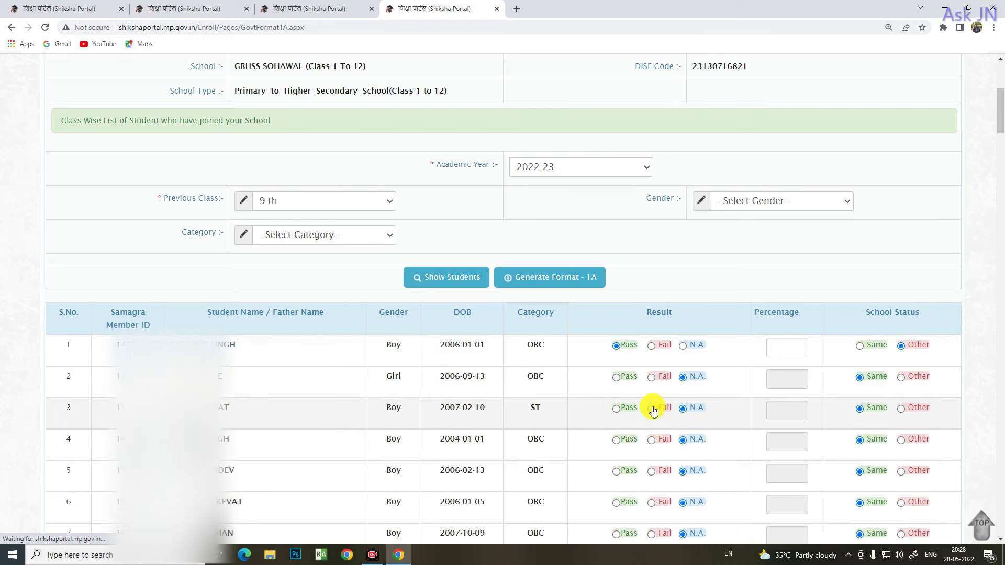
pyautogui.scroll(-3, 652, 402)
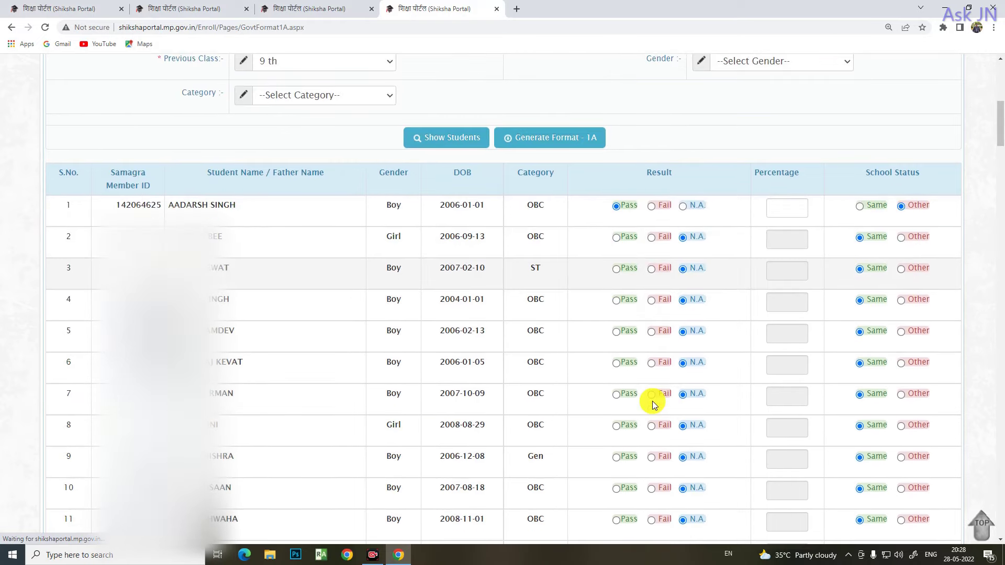
pyautogui.scroll(-3, 653, 402)
pyautogui.scroll(-3, 652, 397)
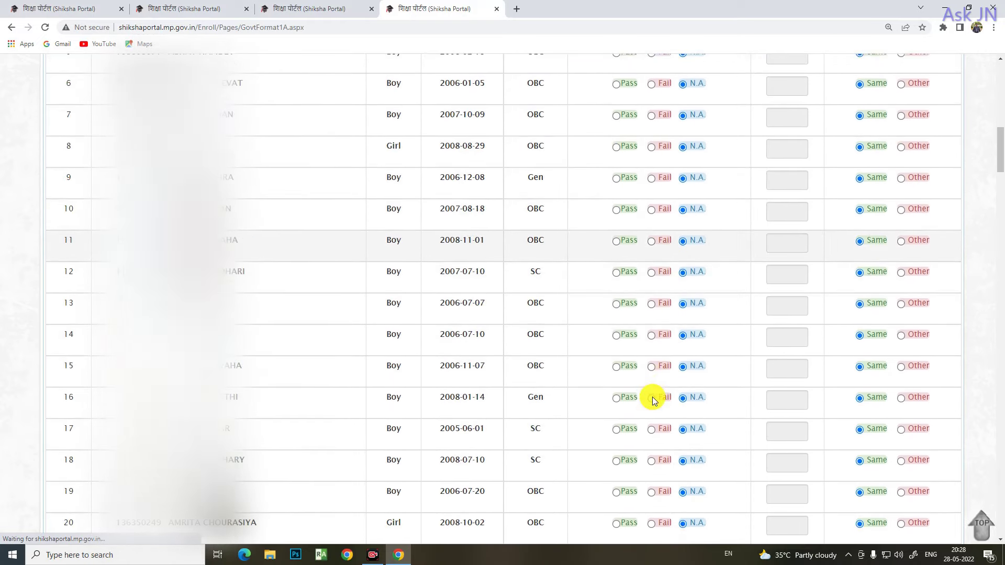
pyautogui.scroll(-5, 674, 397)
pyautogui.scroll(-20, 685, 397)
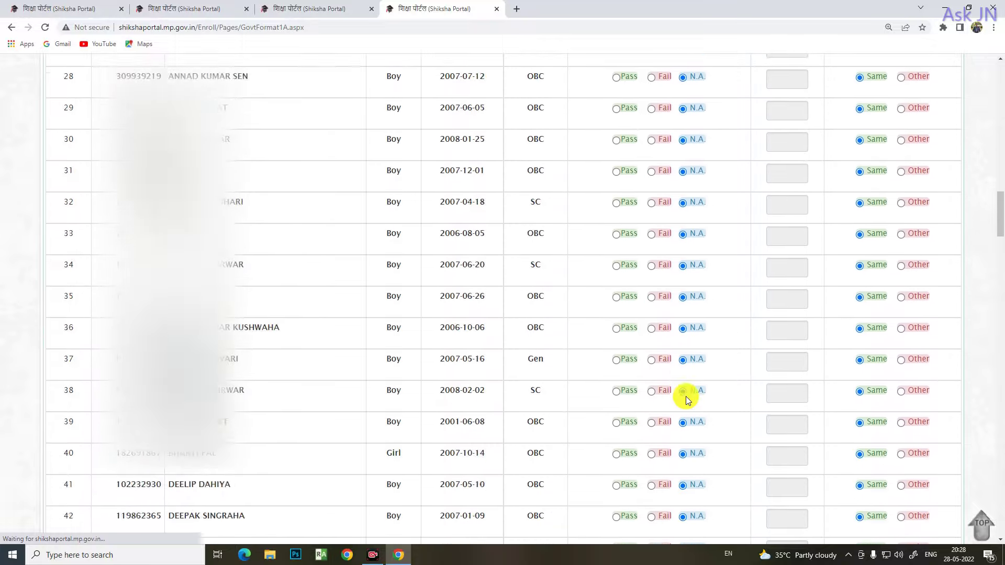
pyautogui.scroll(-15, 686, 400)
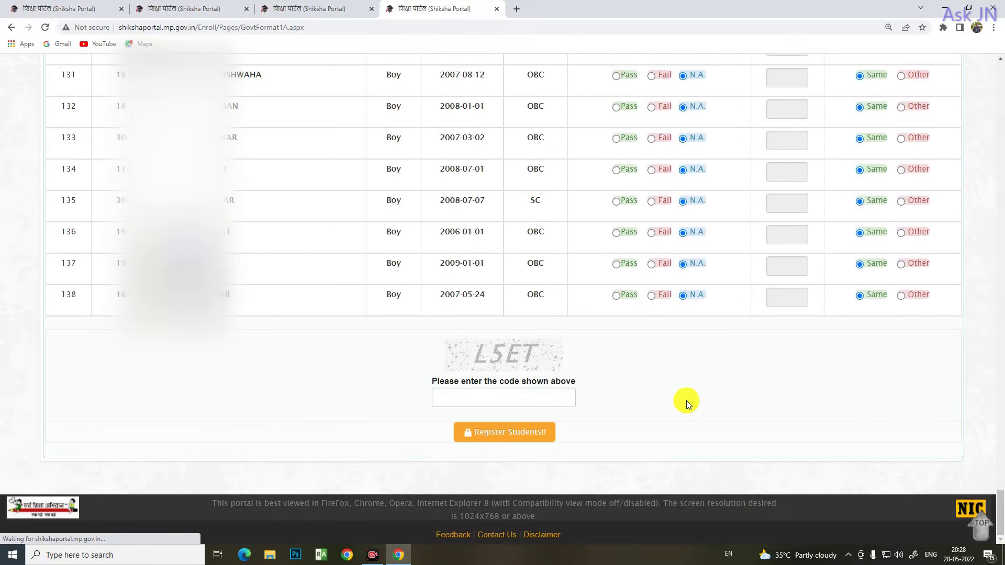
pyautogui.click(507, 396)
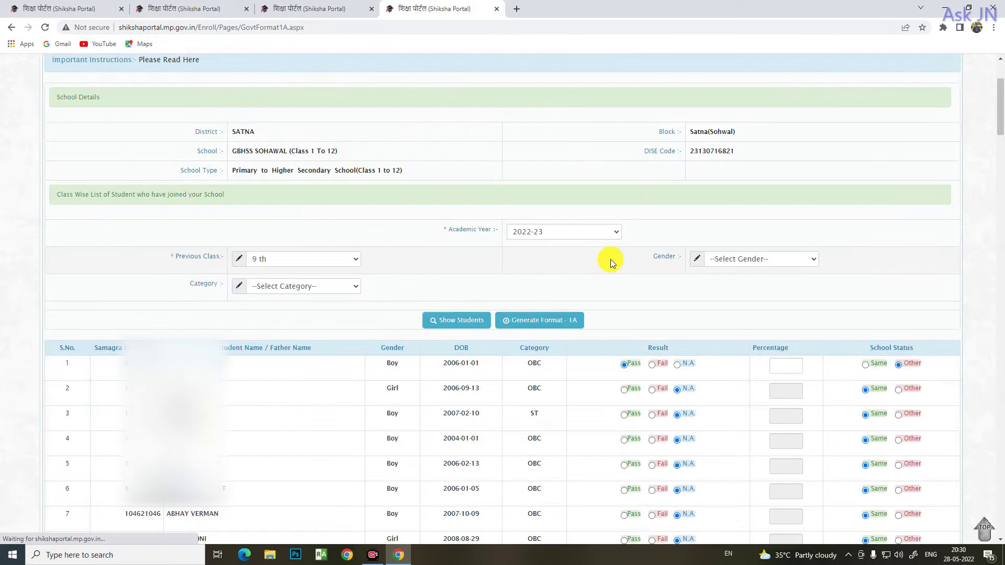
pyautogui.scroll(3, 601, 238)
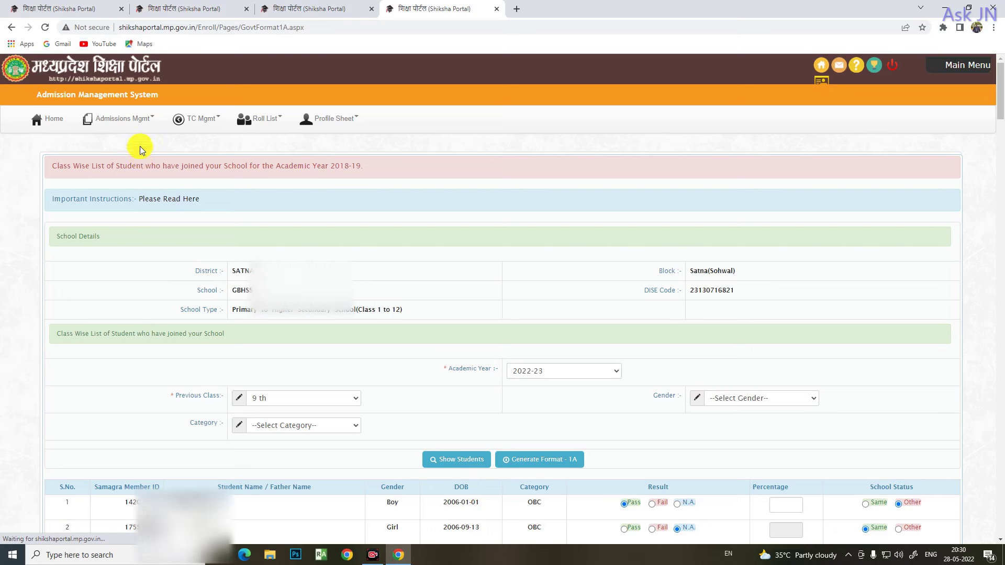
# Open New Admissions [Format - 1B], choose academic year 2022-23 and start entering the Samagra Id
pyautogui.click(154, 124)
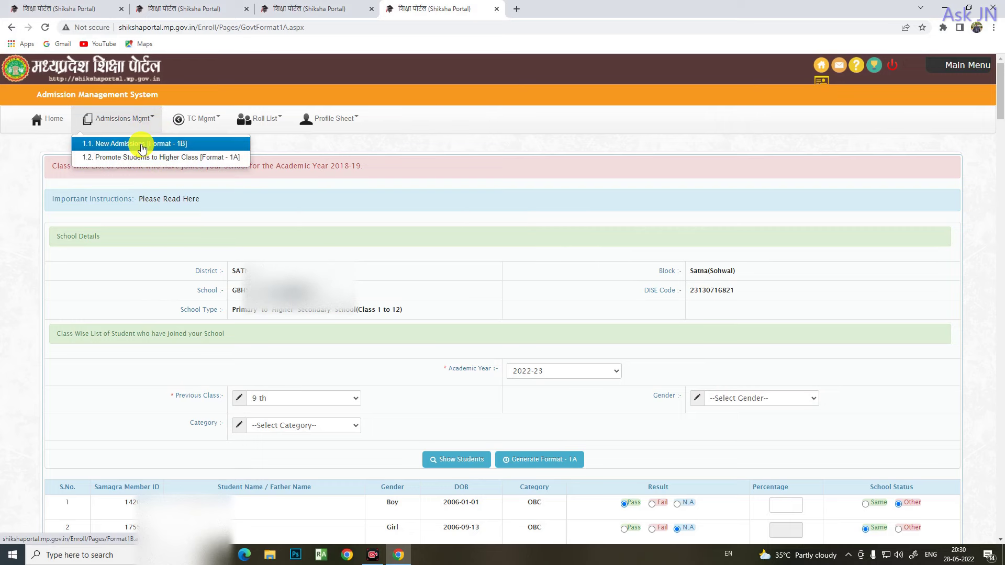
pyautogui.click(142, 148)
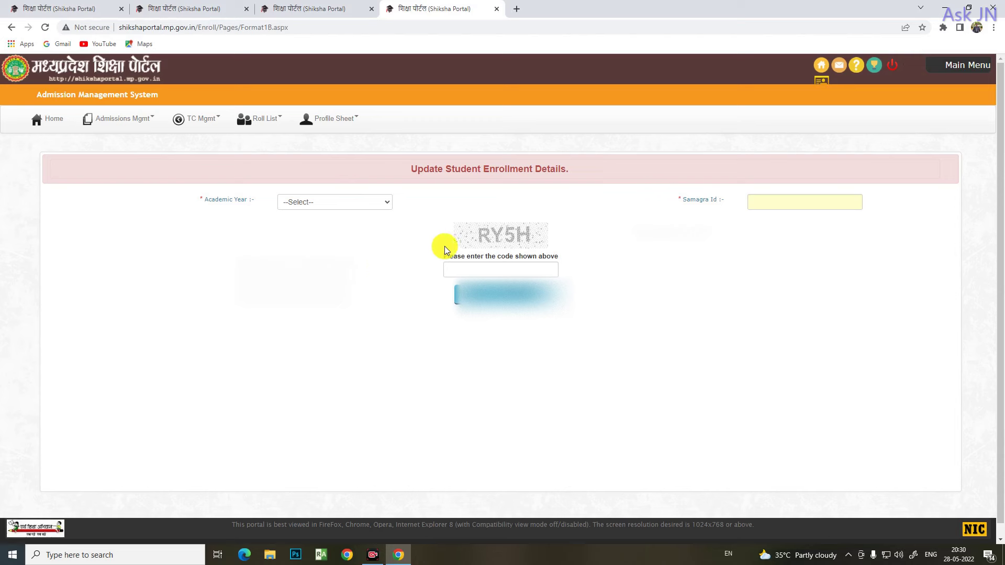
pyautogui.click(387, 203)
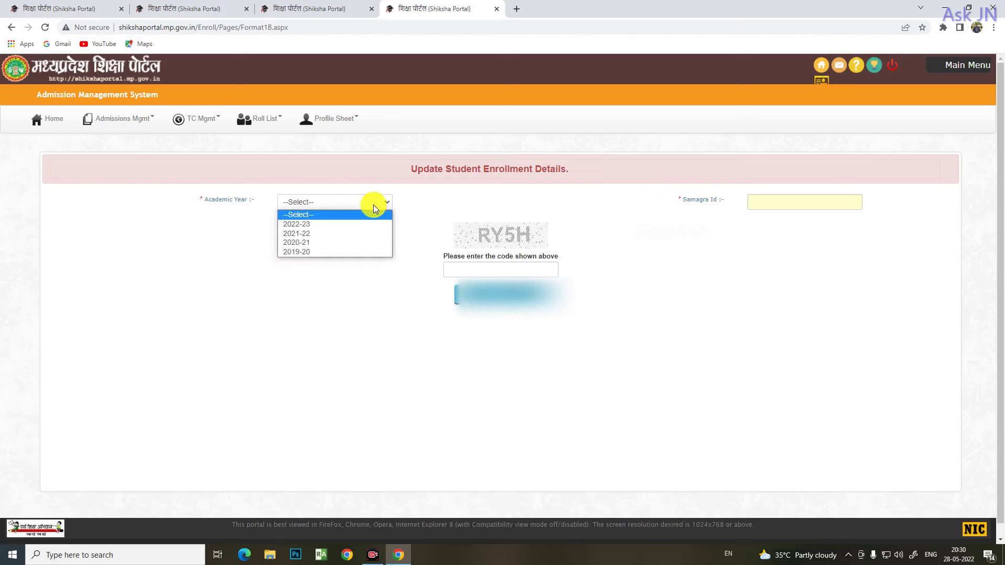
pyautogui.click(321, 224)
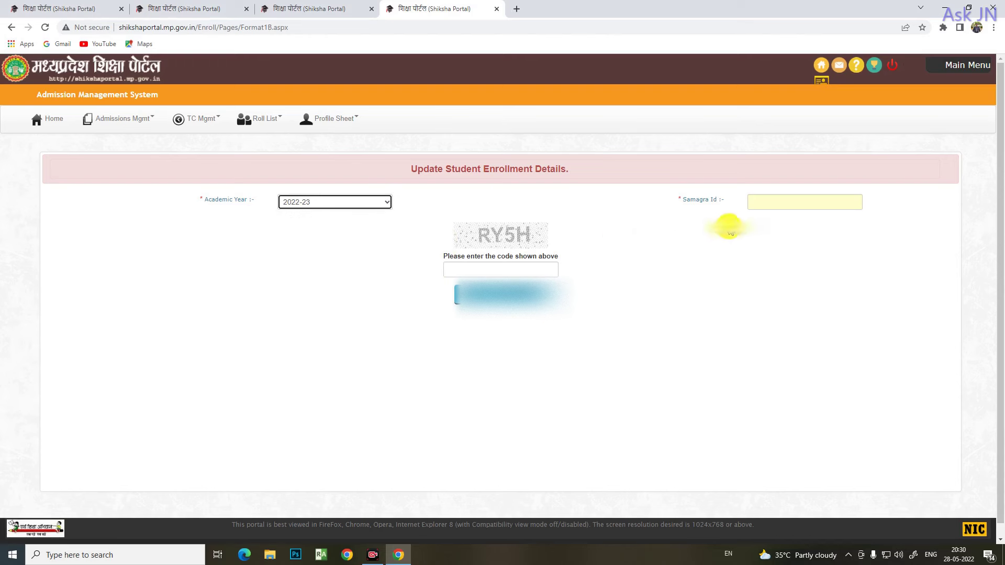
pyautogui.click(779, 201)
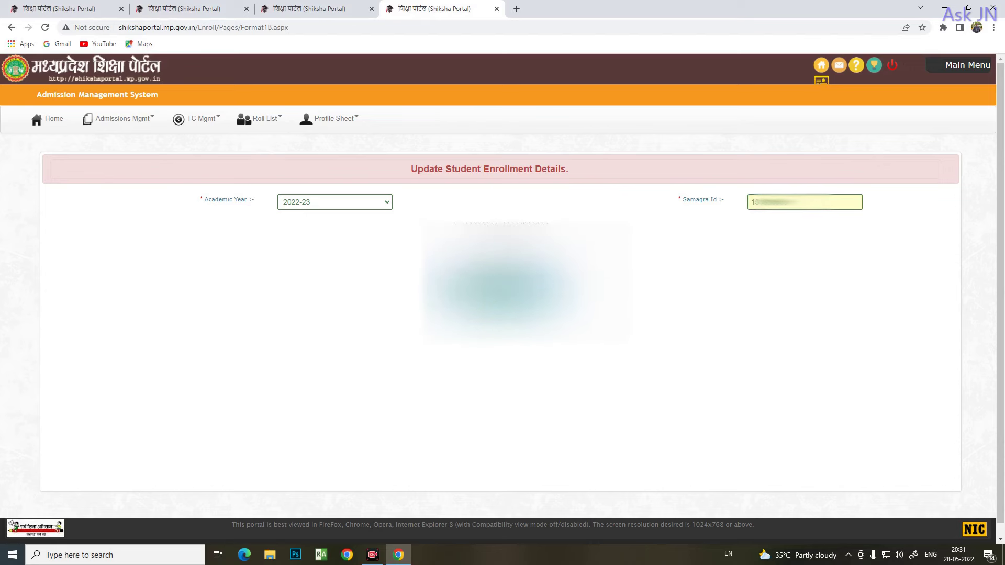
pyautogui.click(502, 285)
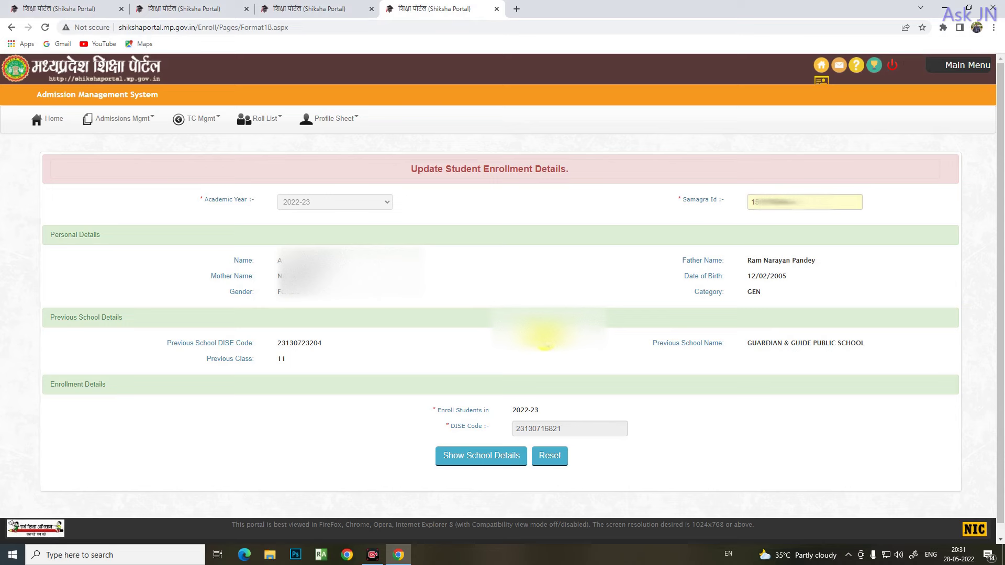
pyautogui.scroll(-1, 545, 340)
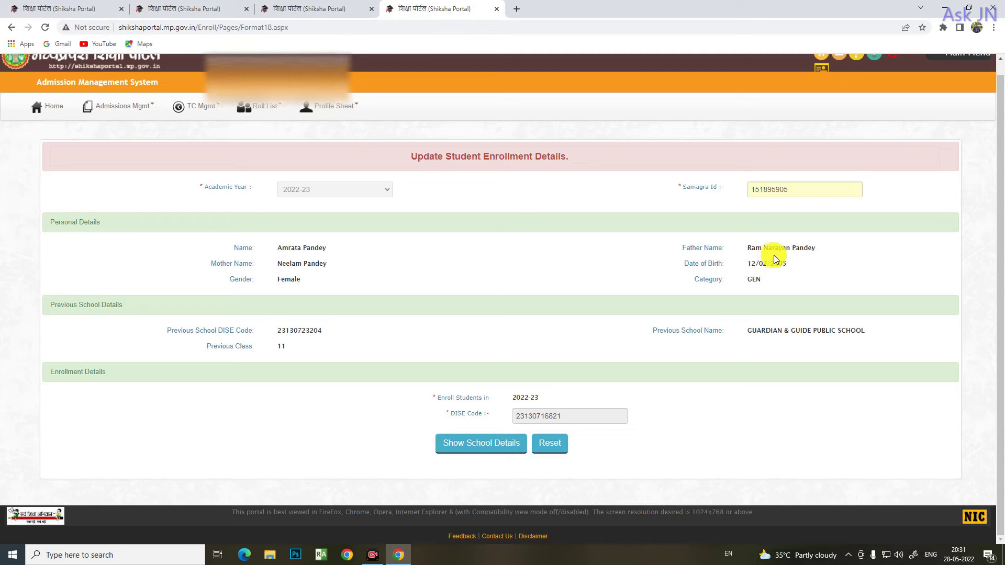
pyautogui.hotkey('ctrl', '+')
pyautogui.hotkey('ctrl', '+')
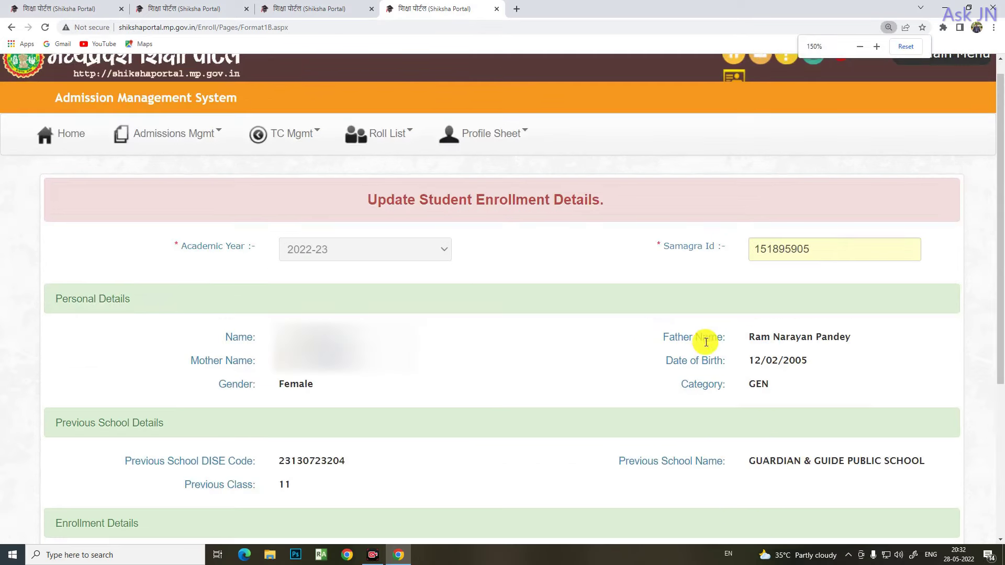
pyautogui.hotkey('ctrl', '-')
pyautogui.hotkey('ctrl', '-')
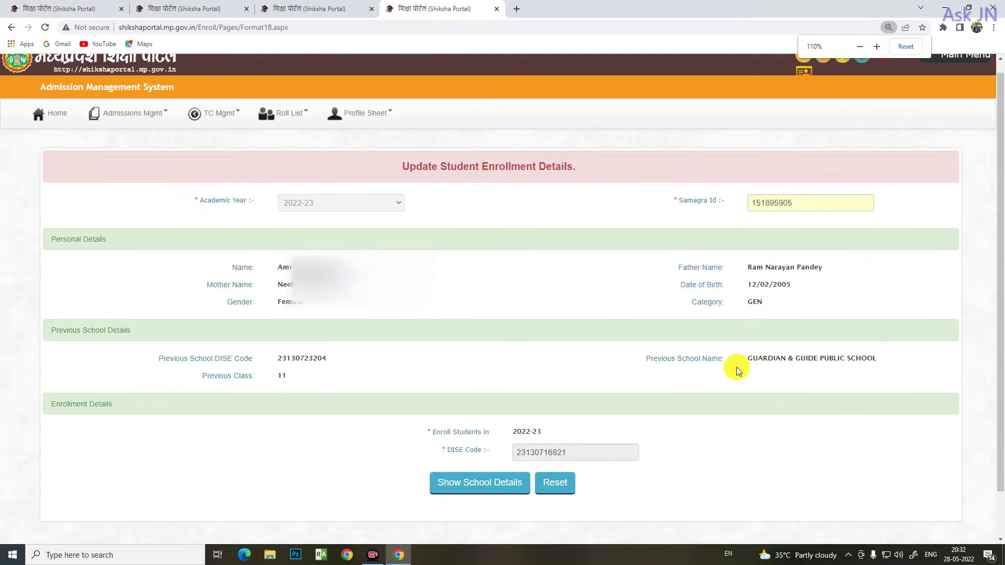
pyautogui.hotkey('ctrl', '+')
pyautogui.hotkey('ctrl', '+')
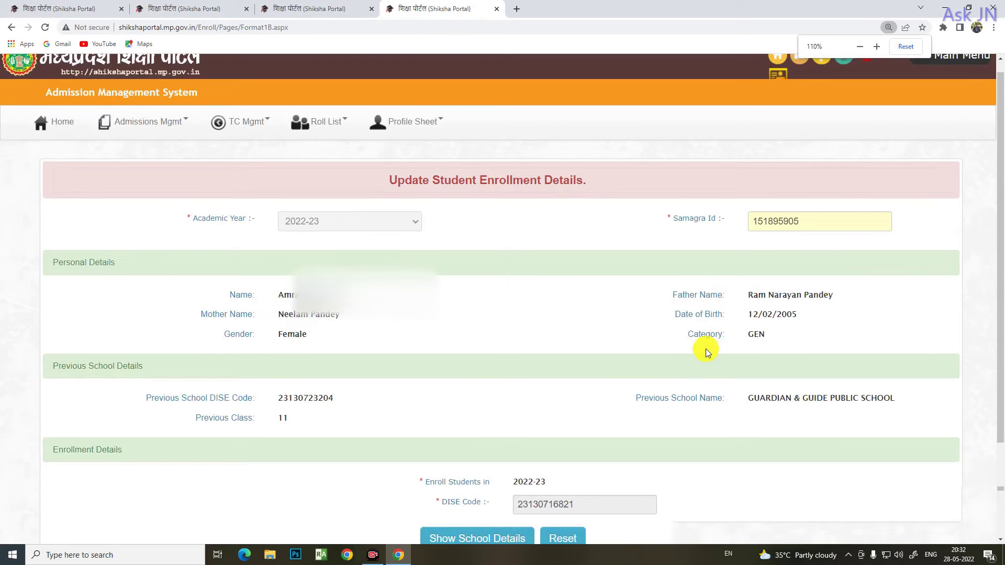
pyautogui.hotkey('ctrl', '-')
pyautogui.hotkey('ctrl', '-')
pyautogui.hotkey('ctrl', '-')
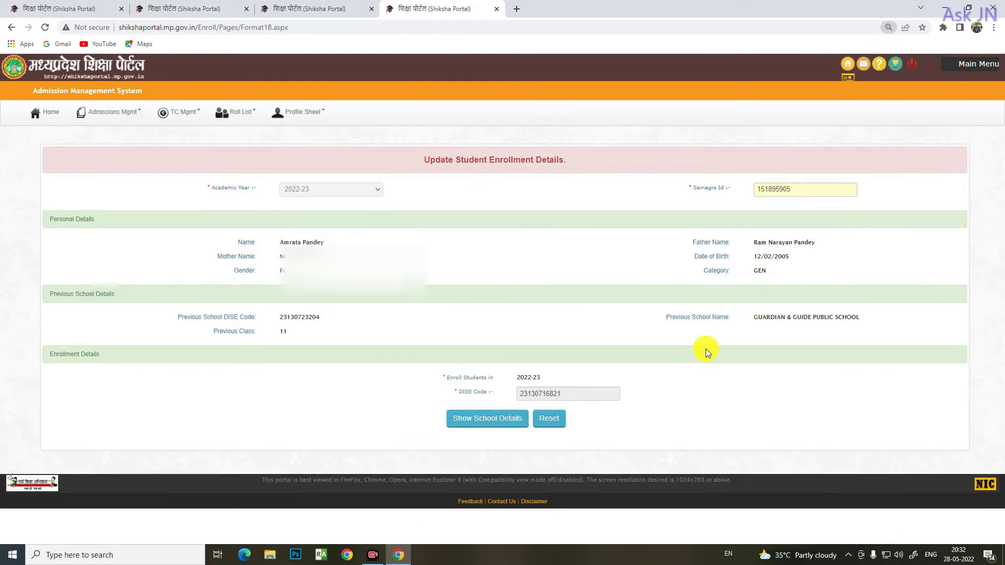
pyautogui.hotkey('ctrl', '+')
pyautogui.hotkey('ctrl', '+')
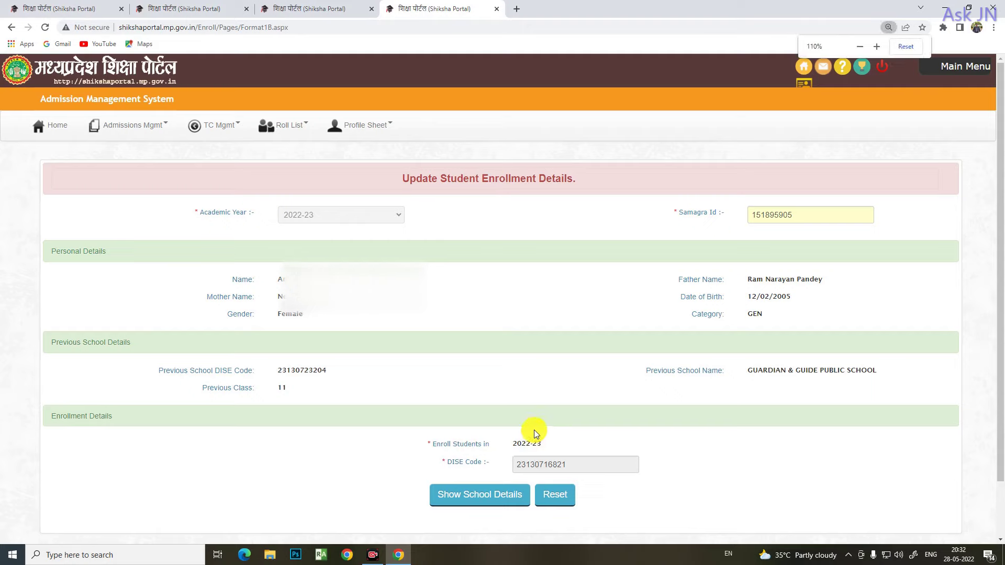
pyautogui.scroll(-2, 523, 437)
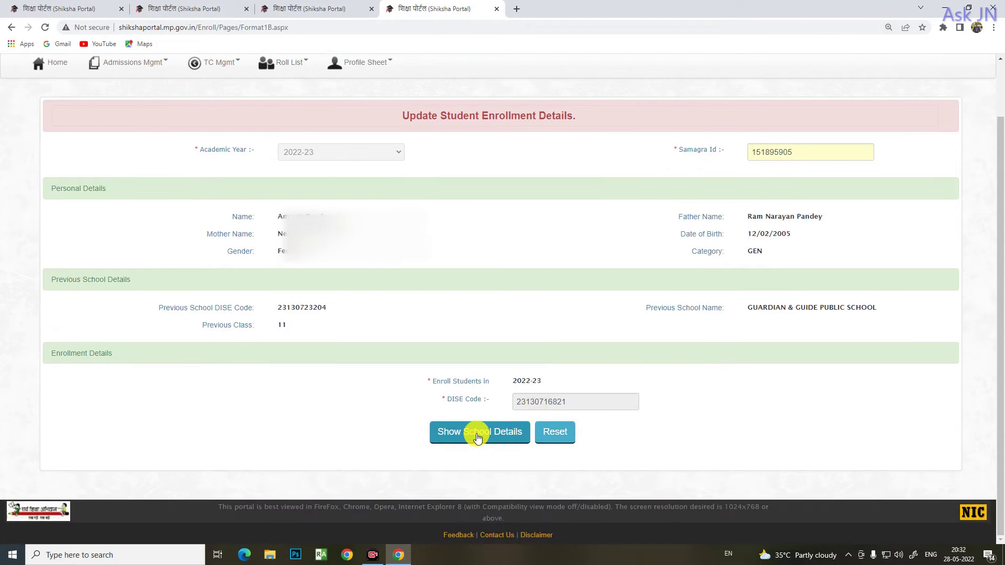
# Load the new school details and choose GBHSS SOHAWAL (Class 1 To 12) as the new school
pyautogui.click(477, 437)
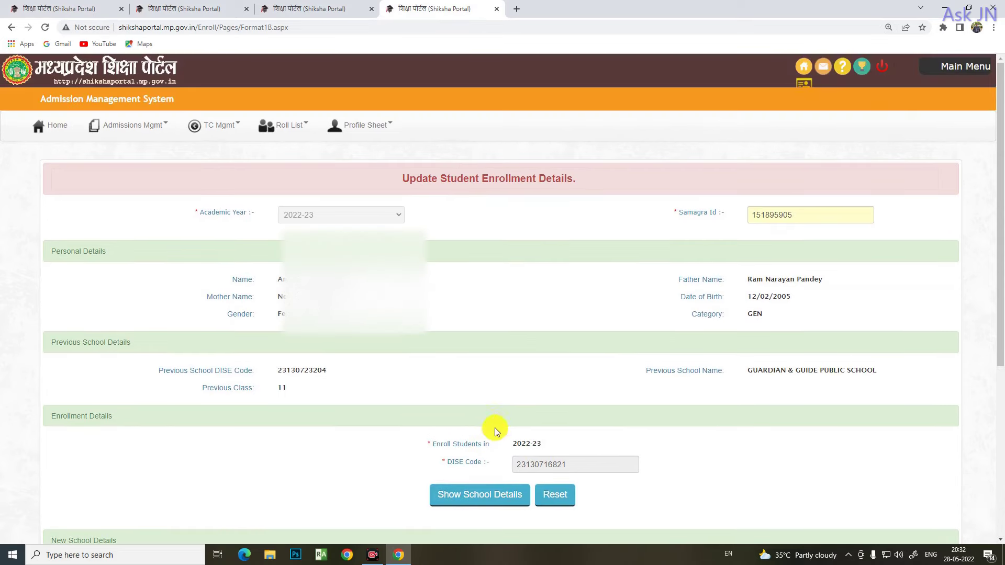
pyautogui.scroll(-5, 563, 385)
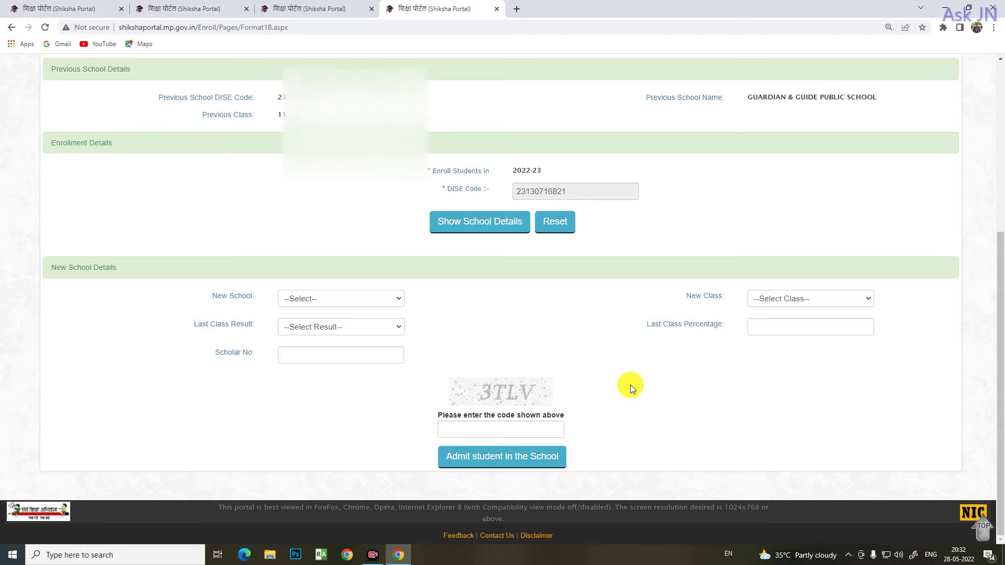
pyautogui.scroll(5, 630, 384)
pyautogui.scroll(-5, 643, 378)
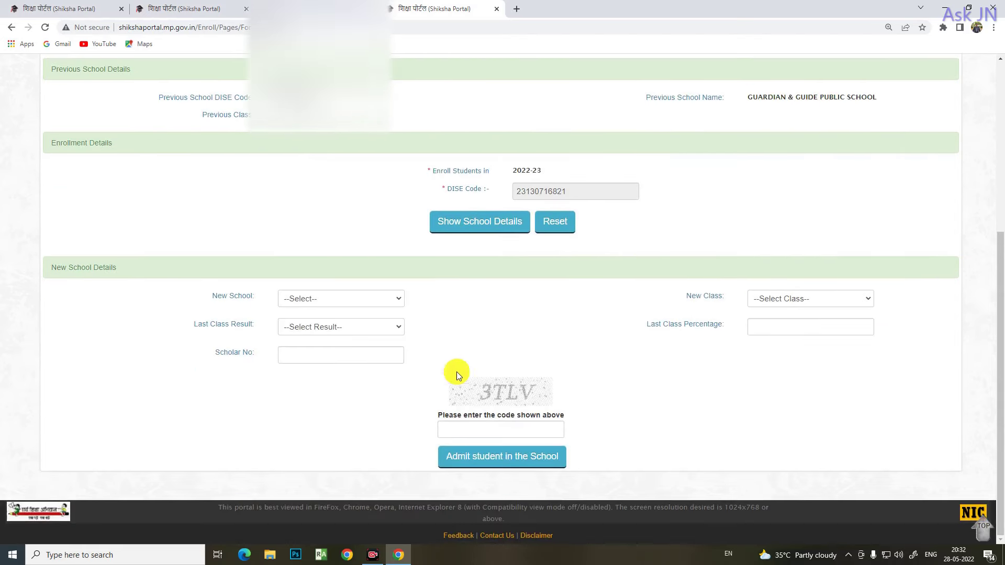
pyautogui.scroll(3, 576, 340)
pyautogui.scroll(-1, 608, 343)
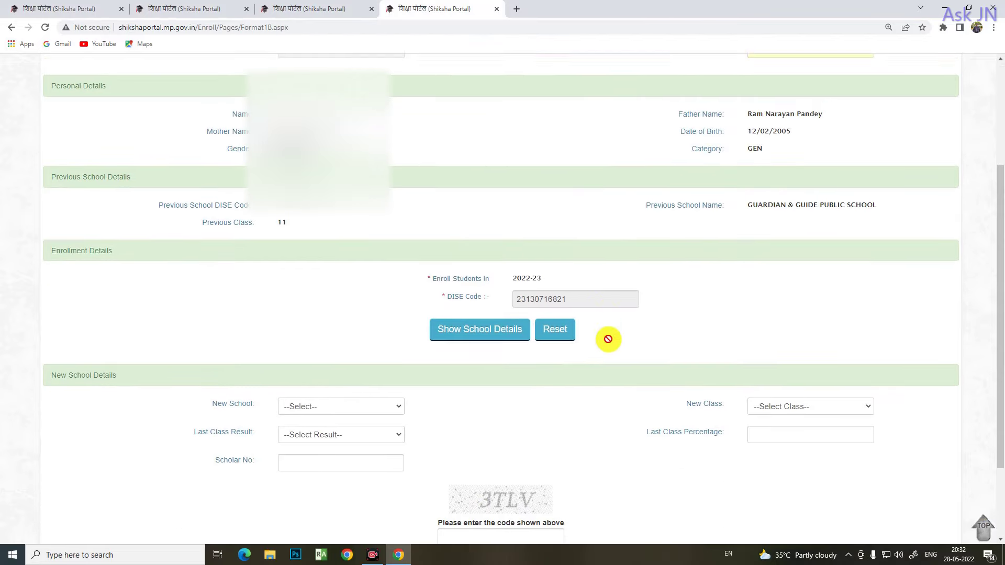
pyautogui.scroll(-2, 608, 339)
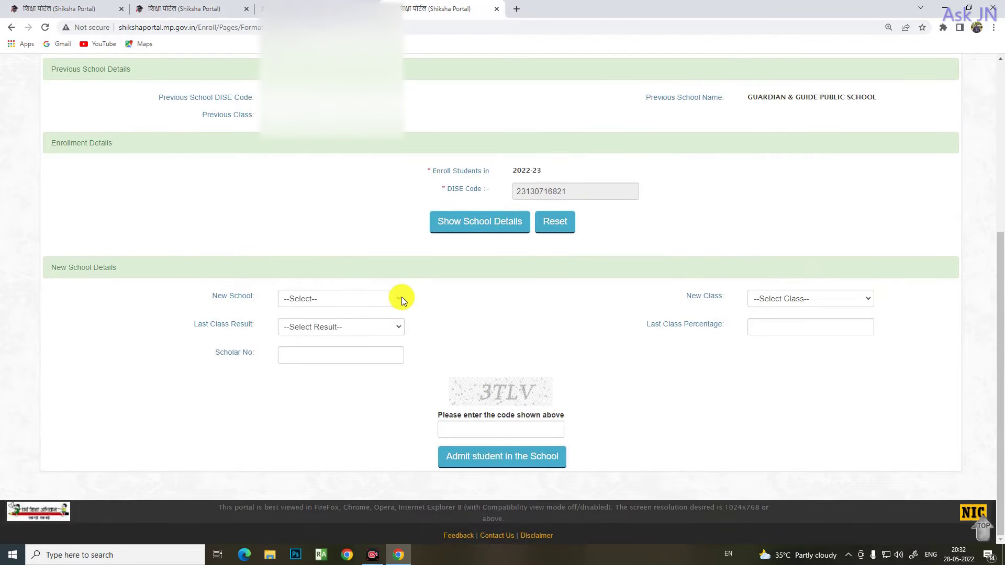
pyautogui.click(401, 298)
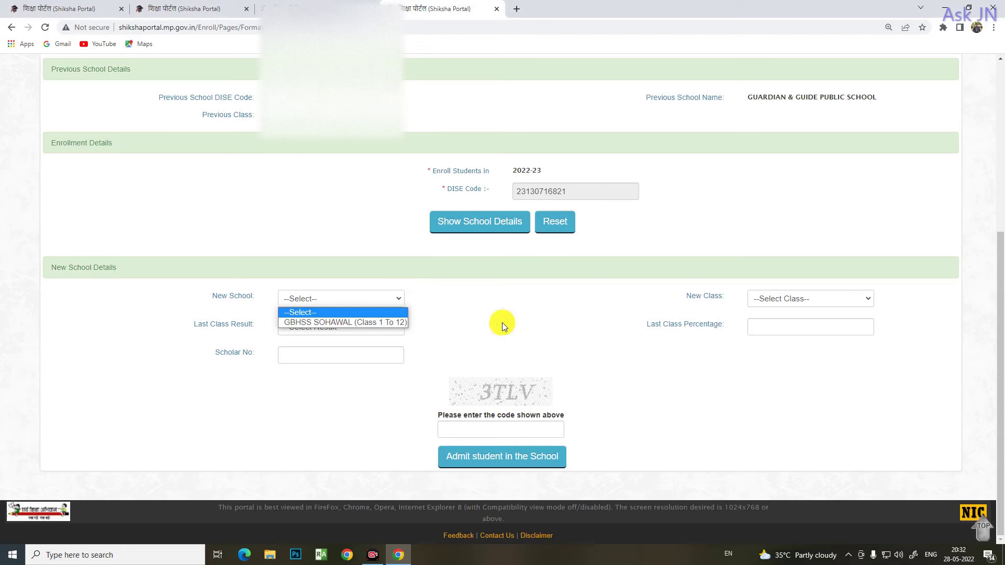
pyautogui.click(375, 323)
# Set new class 11 th, last class result Fail, and percentage 68 in place of 32
pyautogui.click(848, 302)
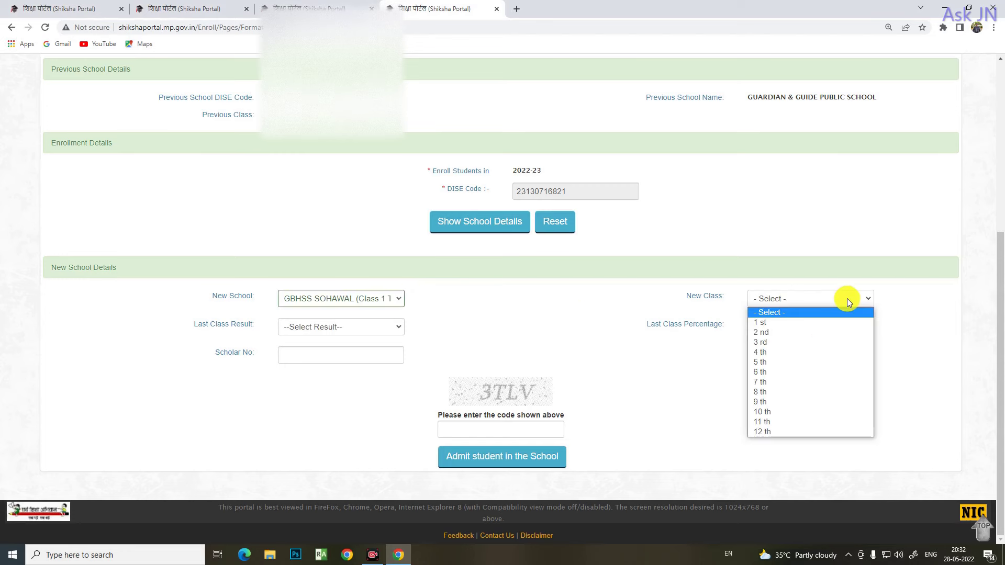
pyautogui.click(789, 421)
pyautogui.click(390, 327)
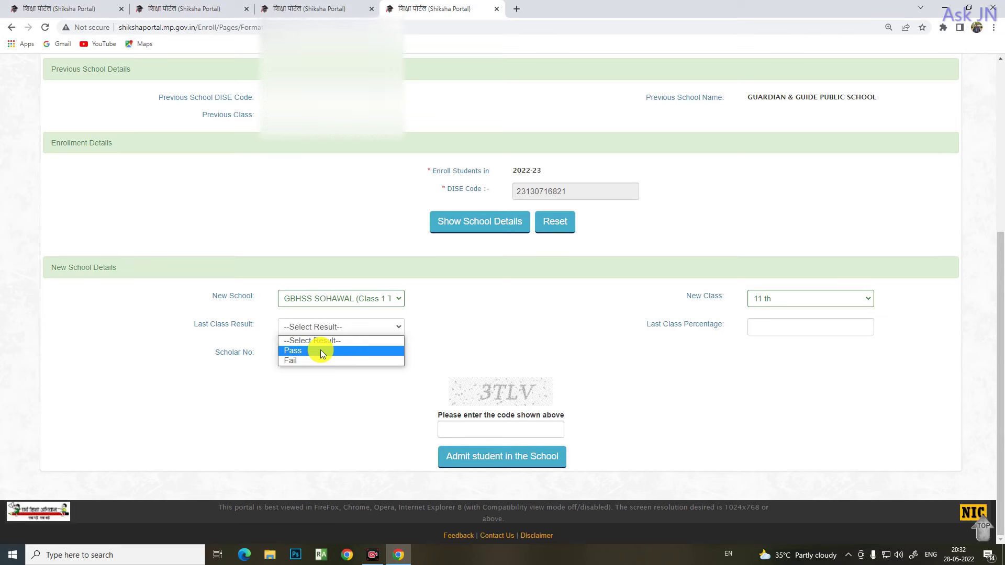
pyautogui.click(321, 360)
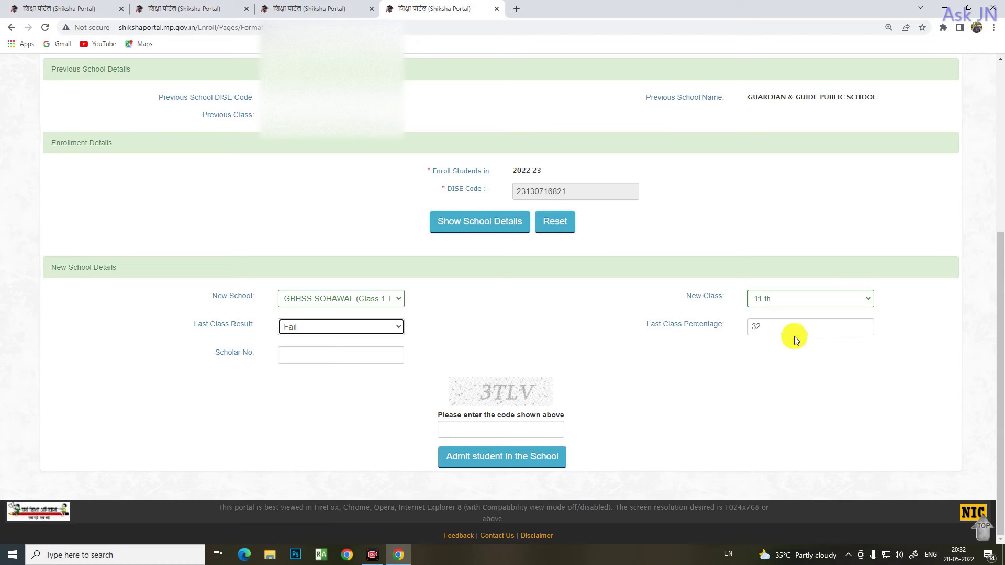
pyautogui.moveTo(789, 331); pyautogui.dragTo(696, 321)
pyautogui.write('68')
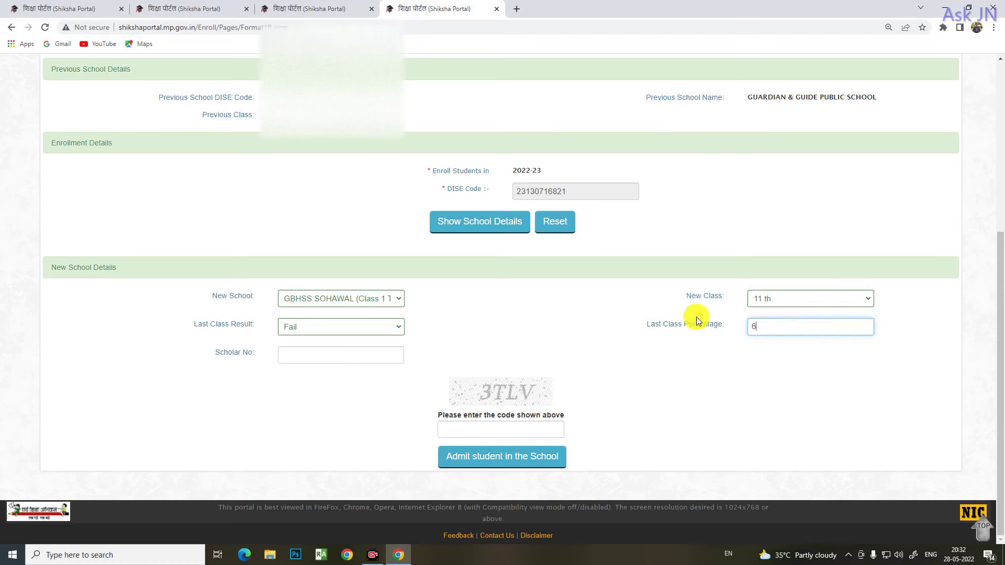
# Move to the scholar number and captcha fields and zoom in on the admit area
pyautogui.click(356, 356)
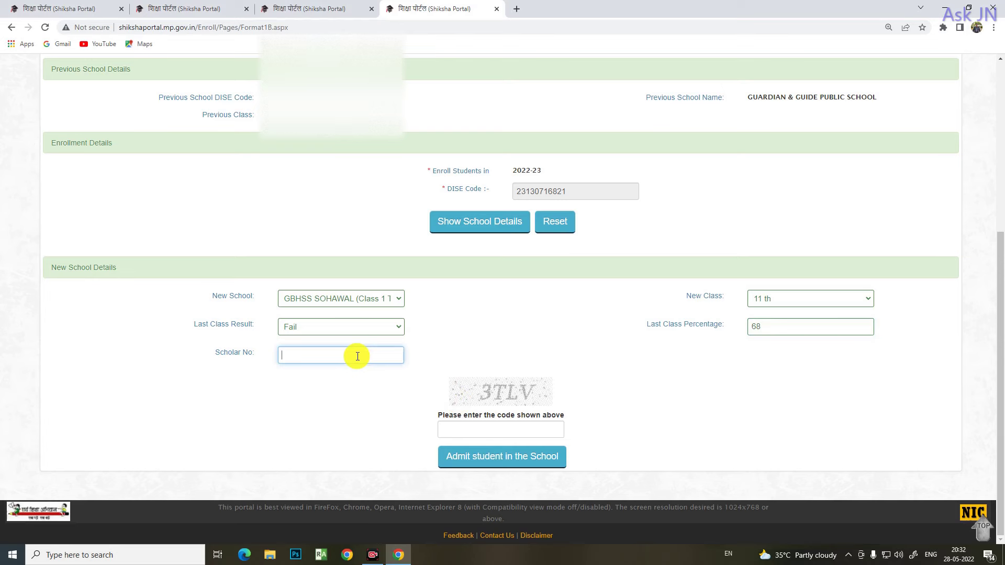
pyautogui.click(307, 355)
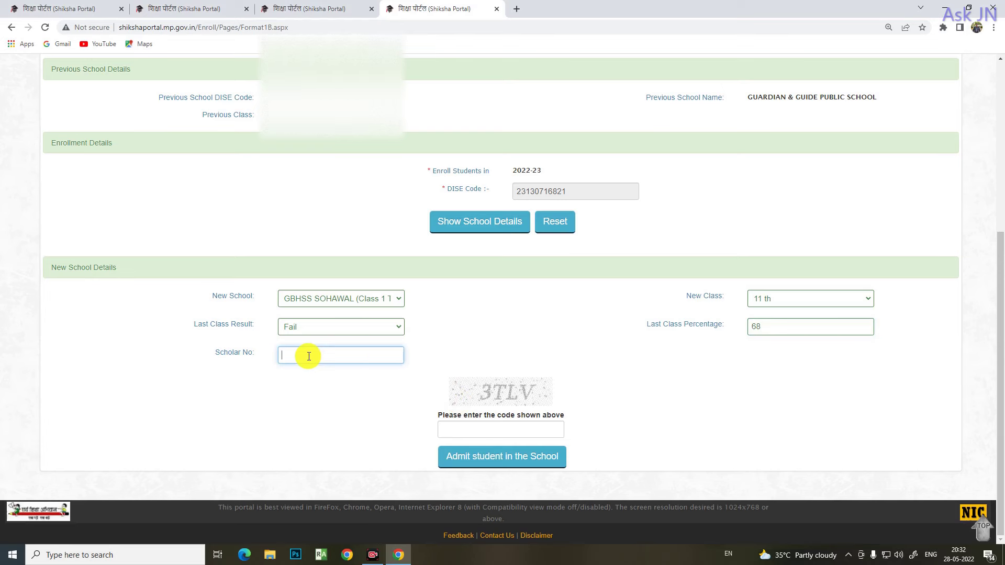
pyautogui.click(489, 431)
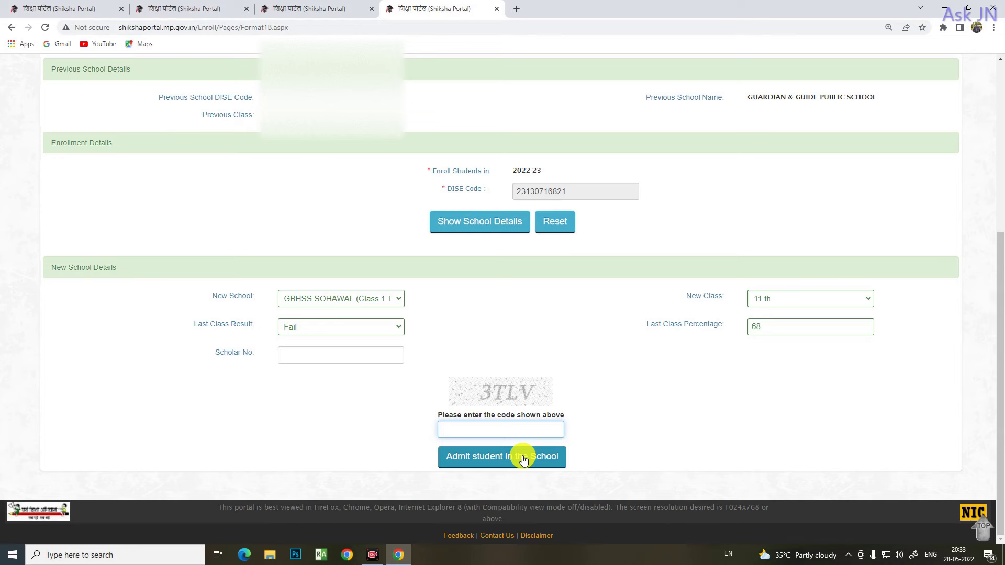
pyautogui.hotkey('ctrl', '+')
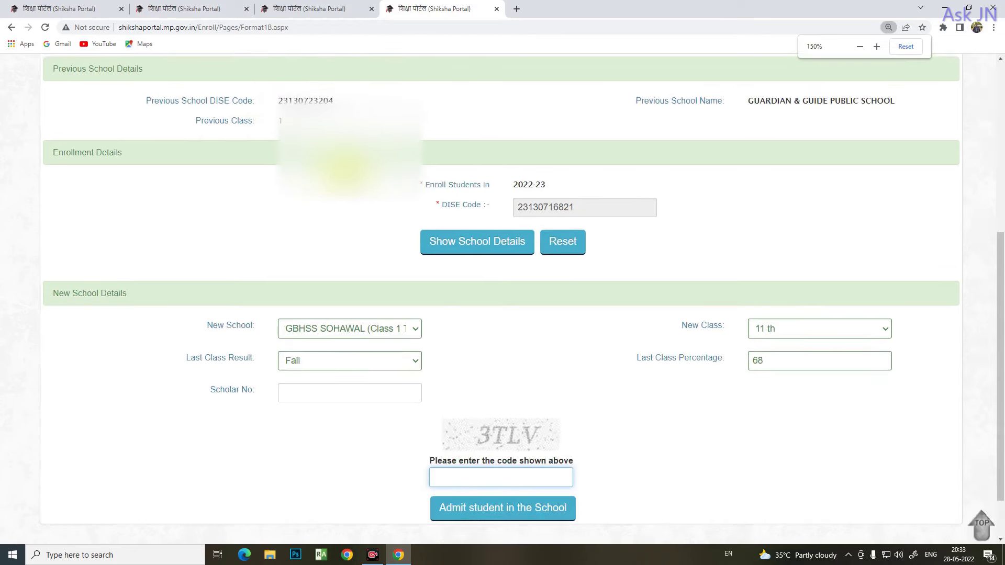
pyautogui.hotkey('ctrl', '+')
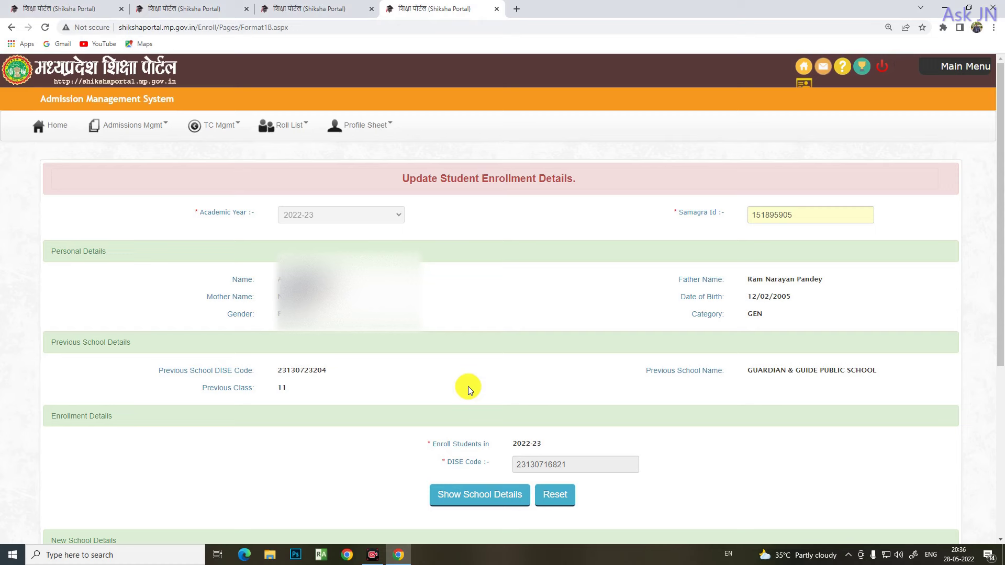
# Open TC Mgmt's Register Request for Issue TC form and its academic year list
pyautogui.click(236, 126)
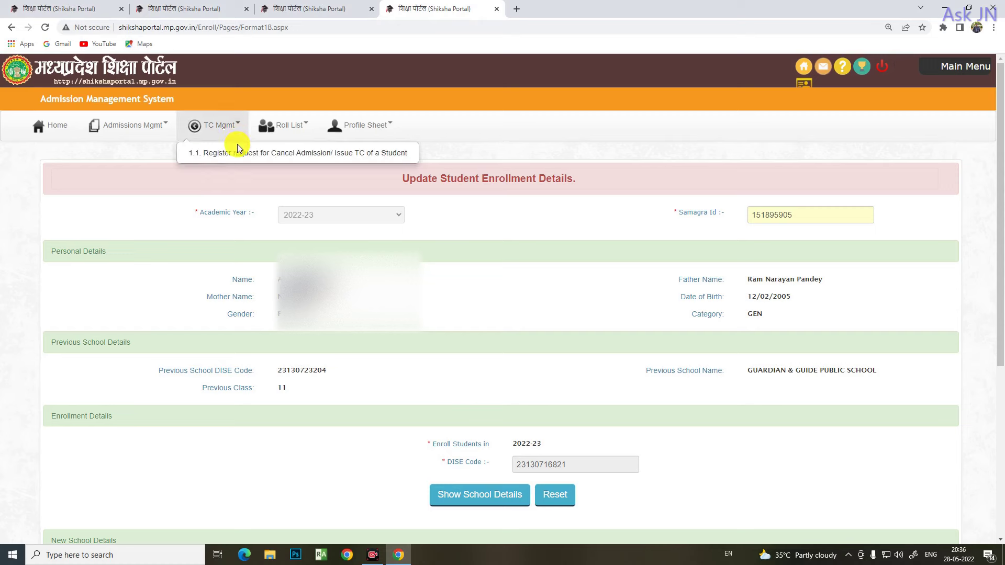
pyautogui.click(271, 152)
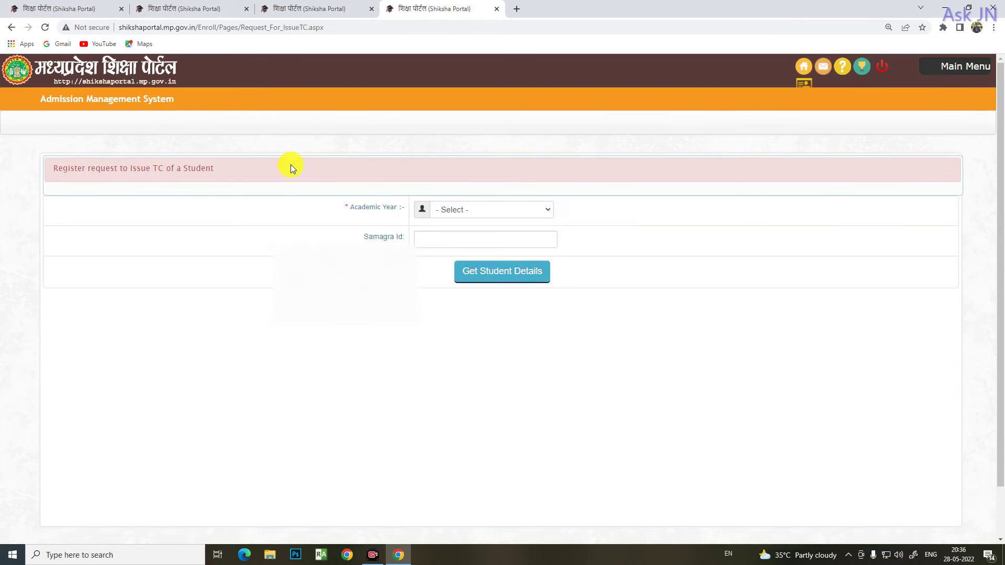
pyautogui.click(548, 218)
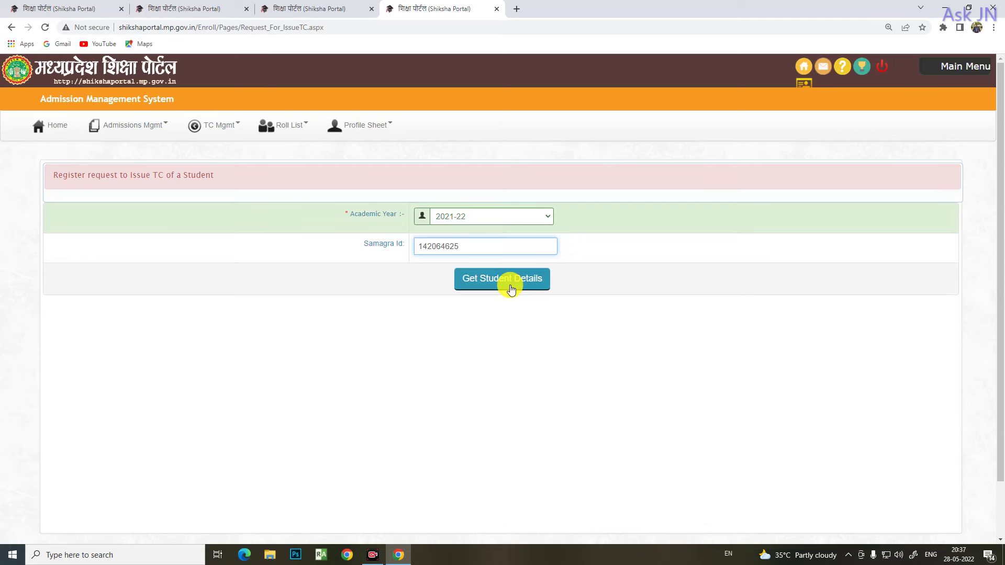
# Glance at the profile check tab, then return to the TC request page and its verification code field
pyautogui.click(337, 8)
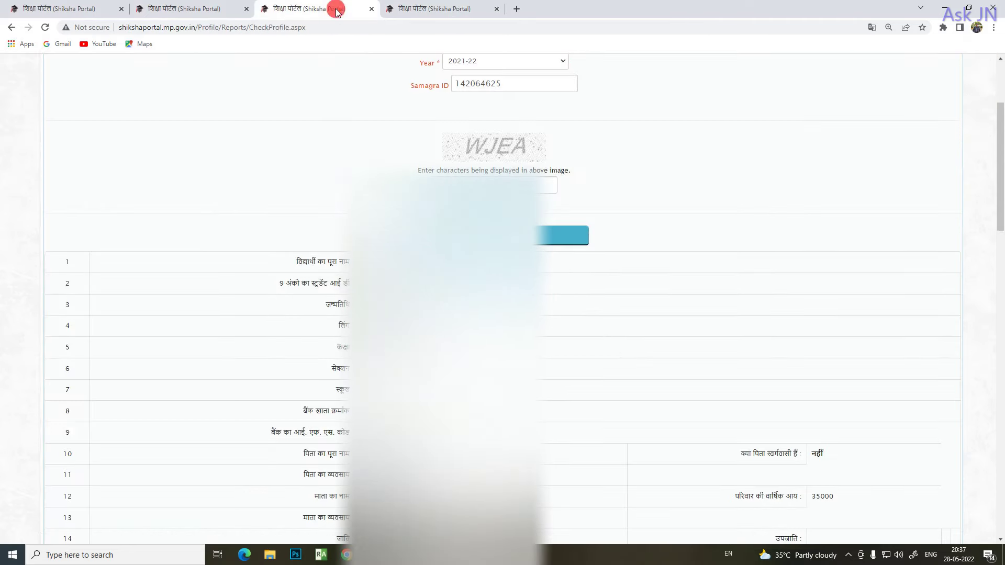
pyautogui.scroll(-3, 543, 352)
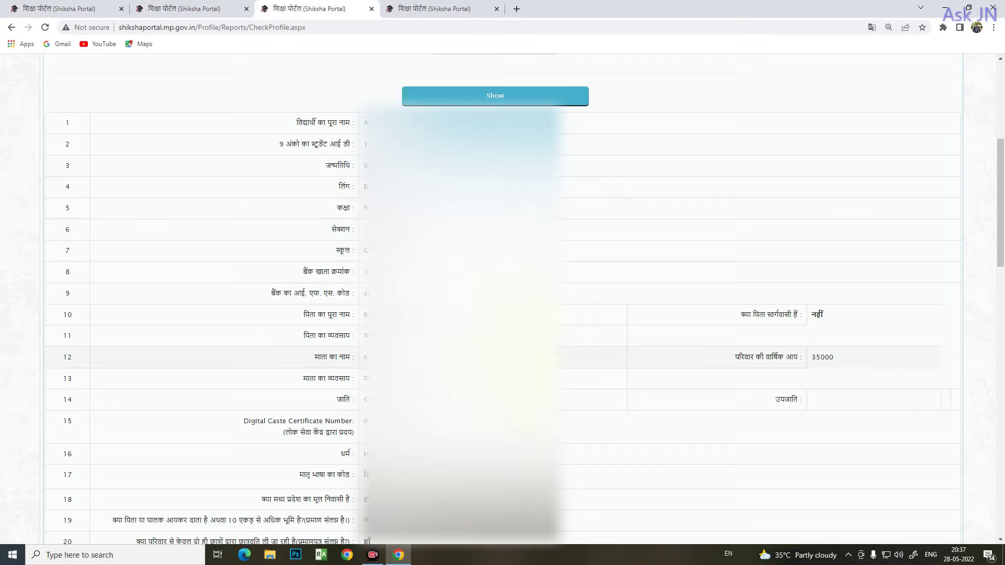
pyautogui.scroll(3, 533, 344)
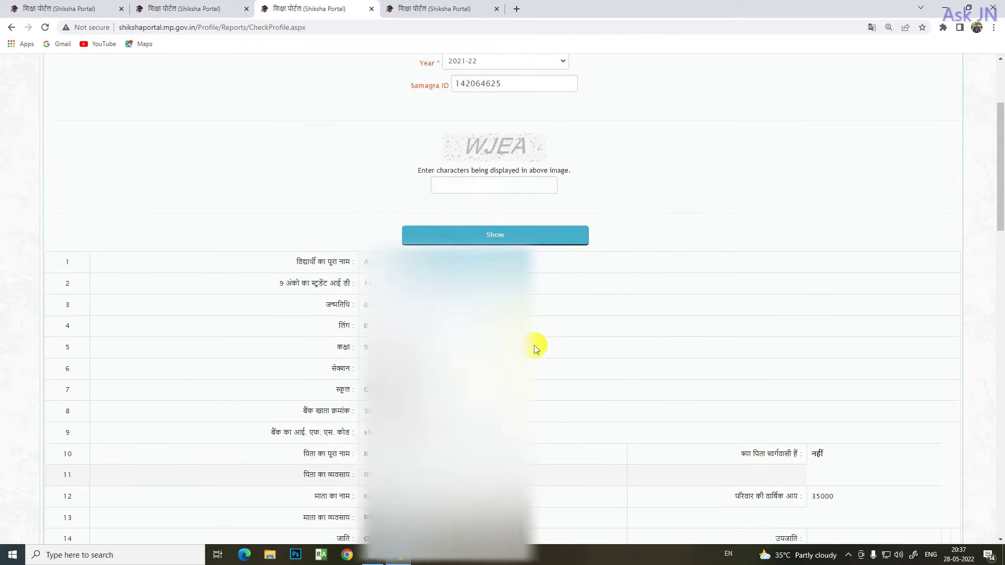
pyautogui.hotkey('ctrl', 'Tab')
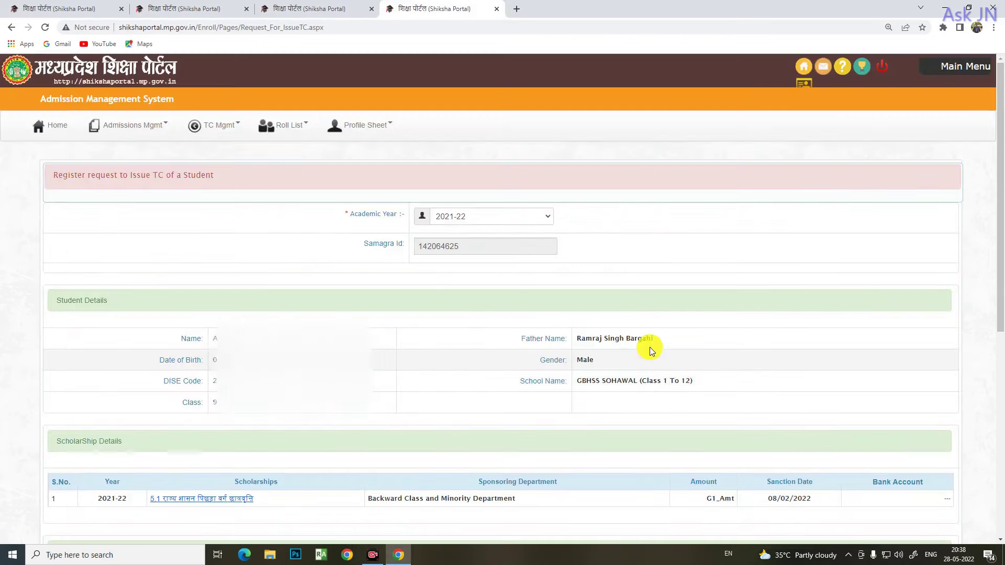
pyautogui.scroll(-3, 640, 341)
pyautogui.scroll(-3, 636, 330)
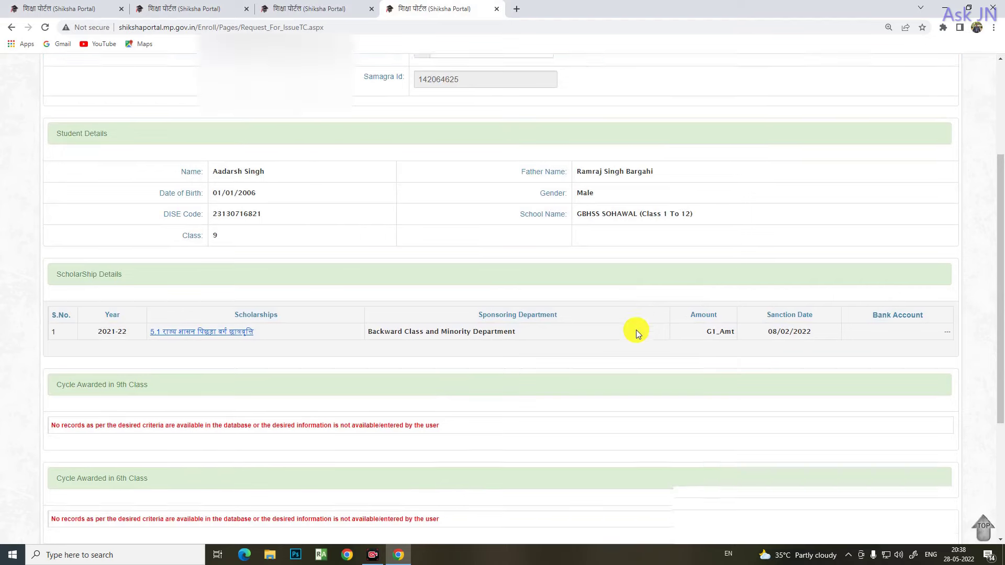
pyautogui.scroll(-2, 635, 329)
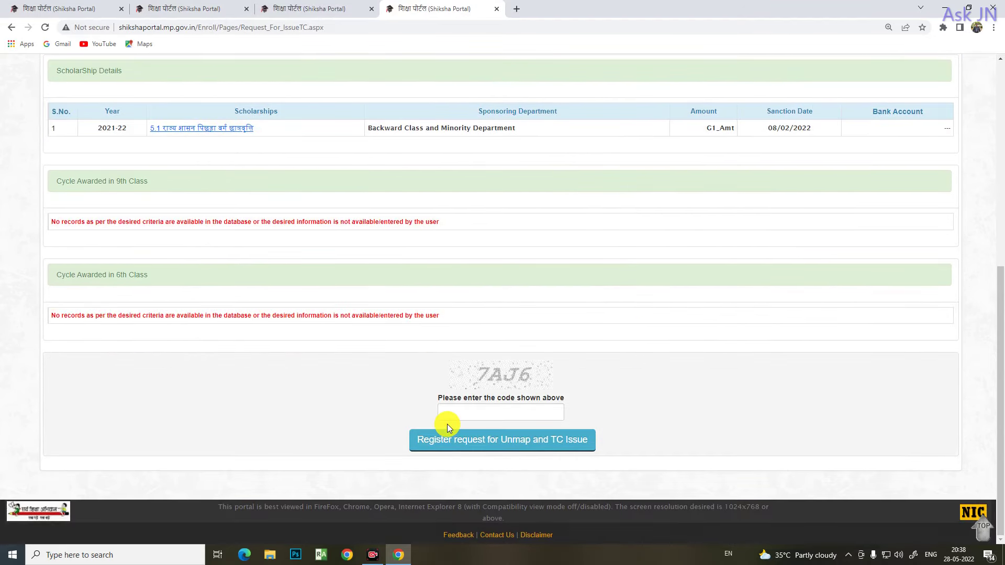
pyautogui.click(454, 415)
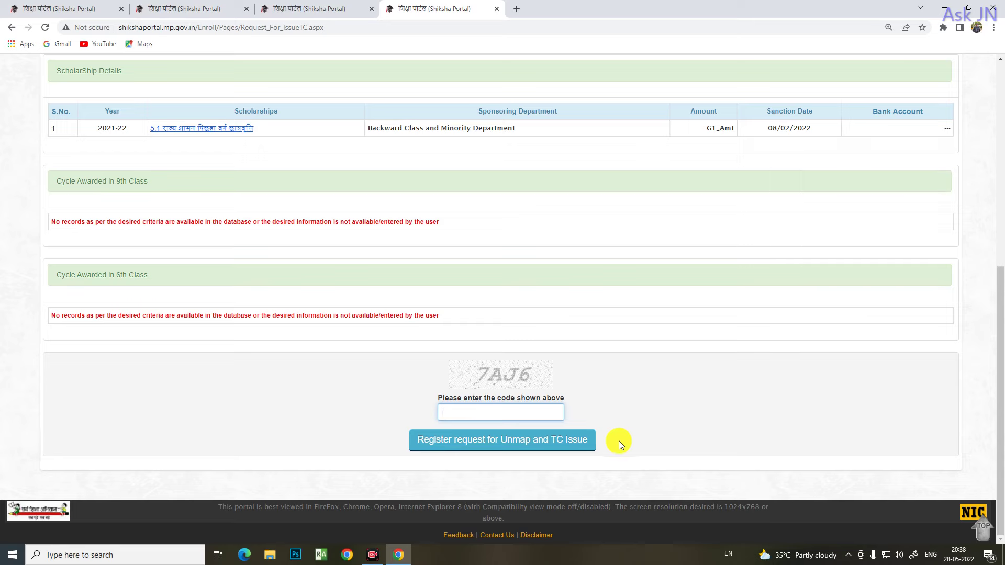
pyautogui.keyDown('ctrl'); pyautogui.scroll(3, 642, 493); pyautogui.keyUp('ctrl')
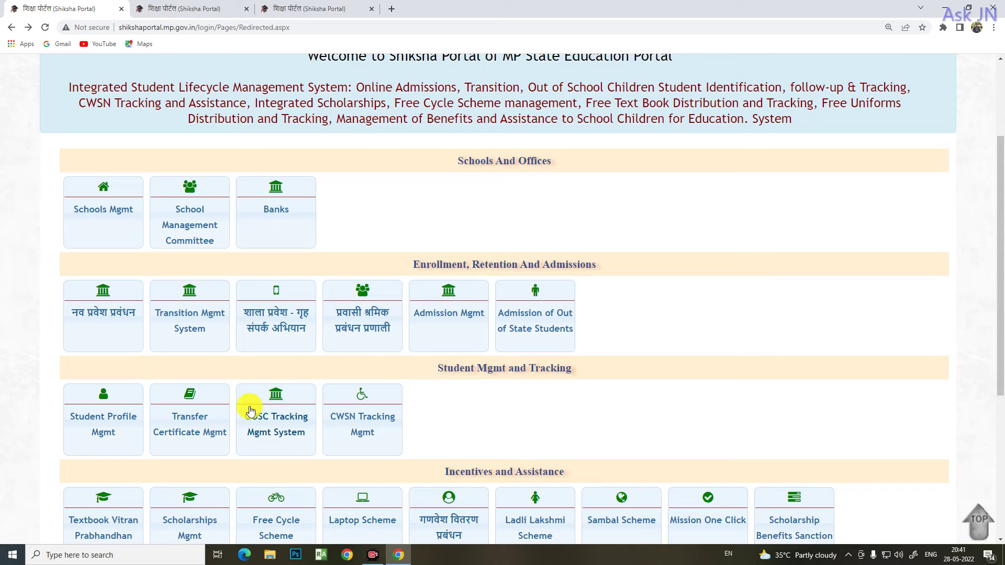
# Enlarge the home page, open the Student Profile Mgmt card and its Student Profile menu
pyautogui.scroll(-3, 251, 408)
pyautogui.hotkey('ctrl', '+')
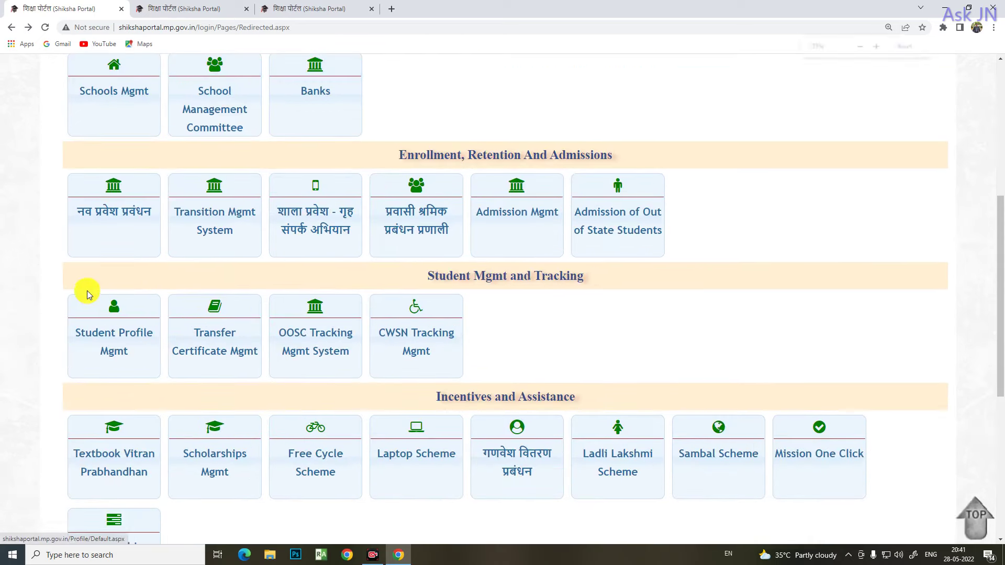
pyautogui.scroll(3, 91, 297)
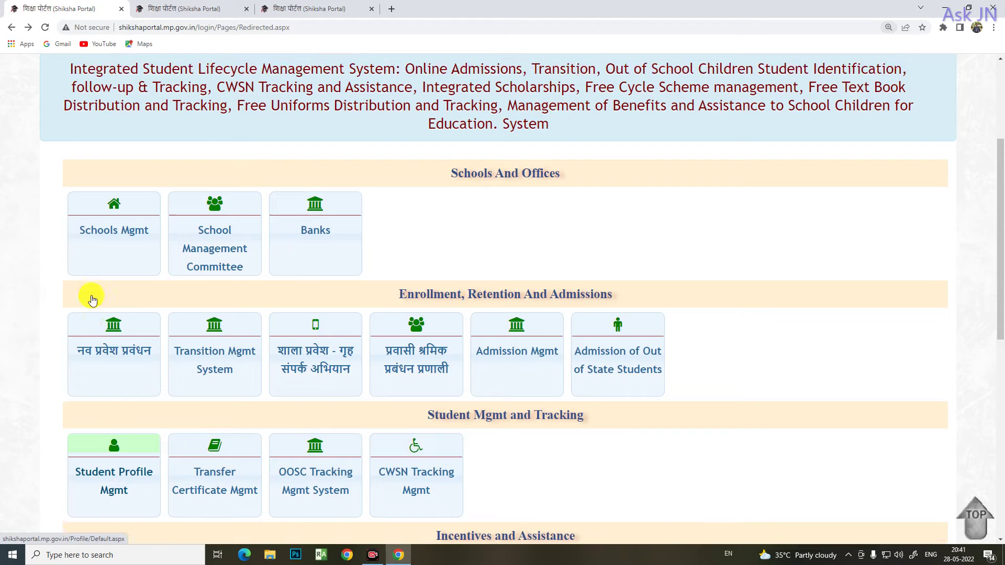
pyautogui.scroll(-3, 173, 316)
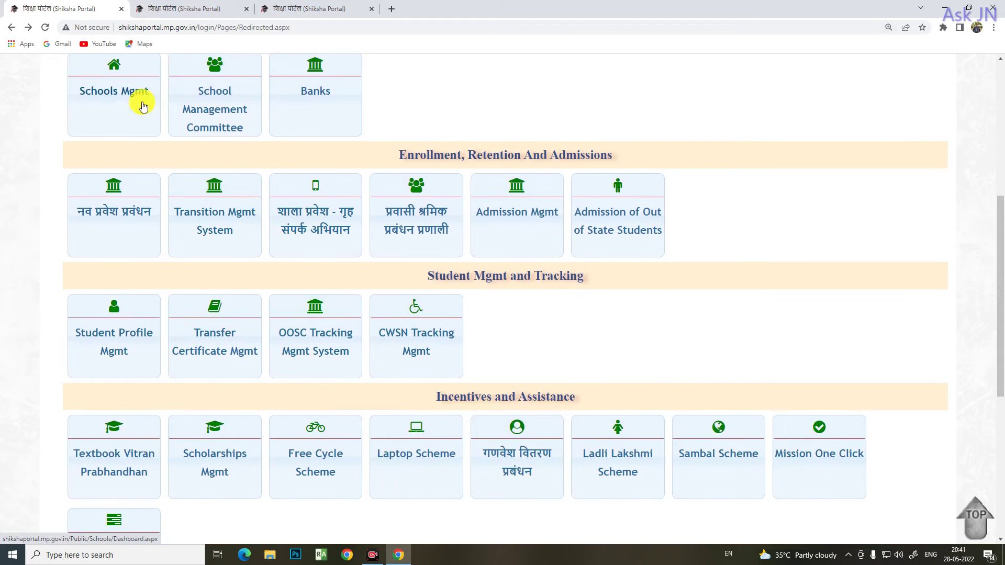
pyautogui.click(140, 350)
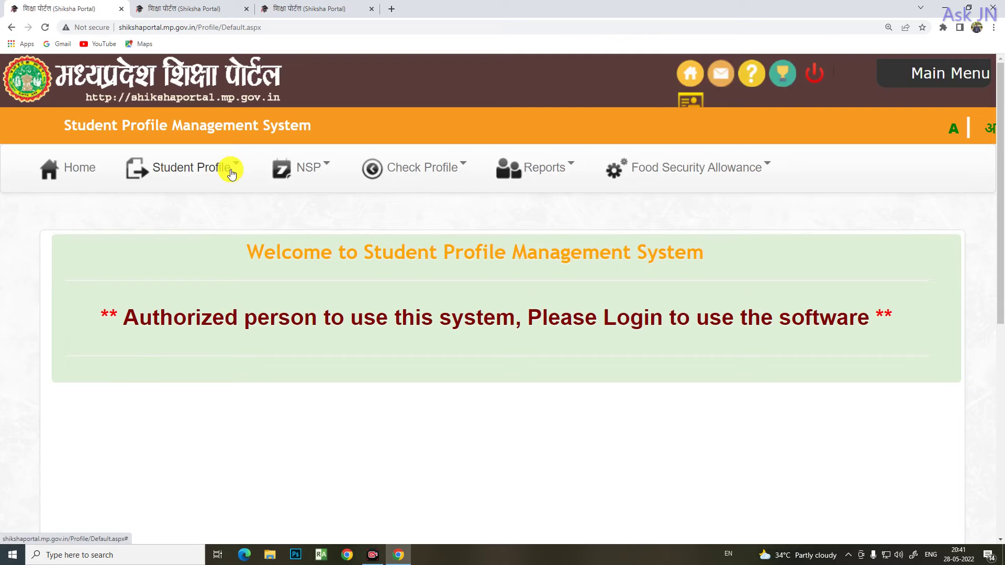
pyautogui.hotkey('ctrl', '+')
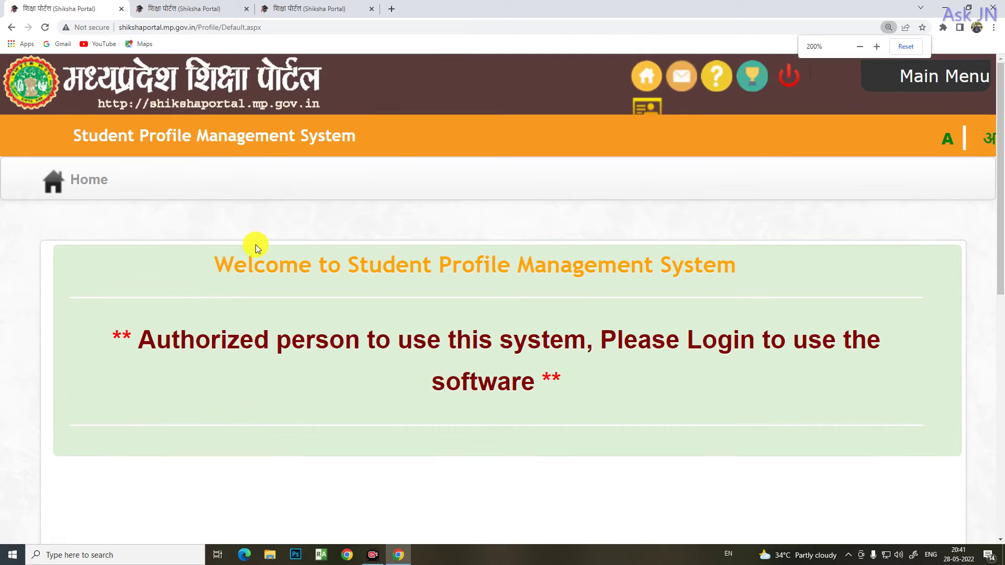
pyautogui.hotkey('ctrl', '-')
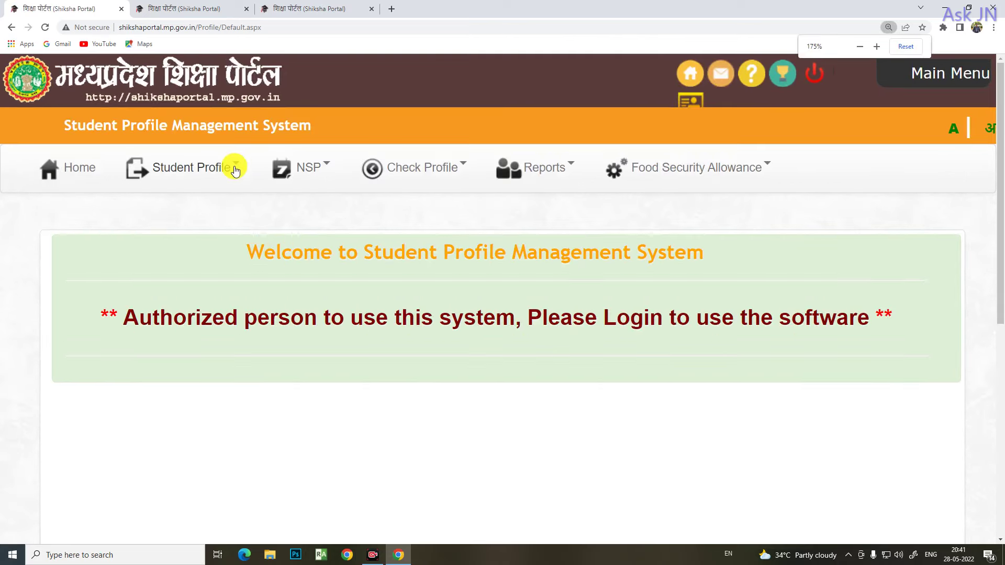
pyautogui.click(243, 166)
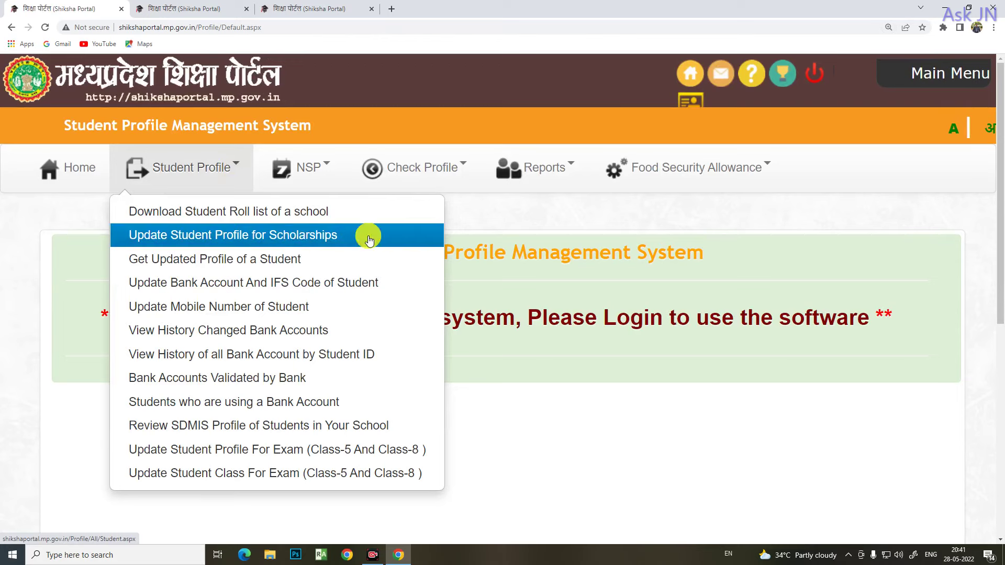
# Open Update Student Profile for Scholarships and select academic year 2021-22
pyautogui.click(203, 236)
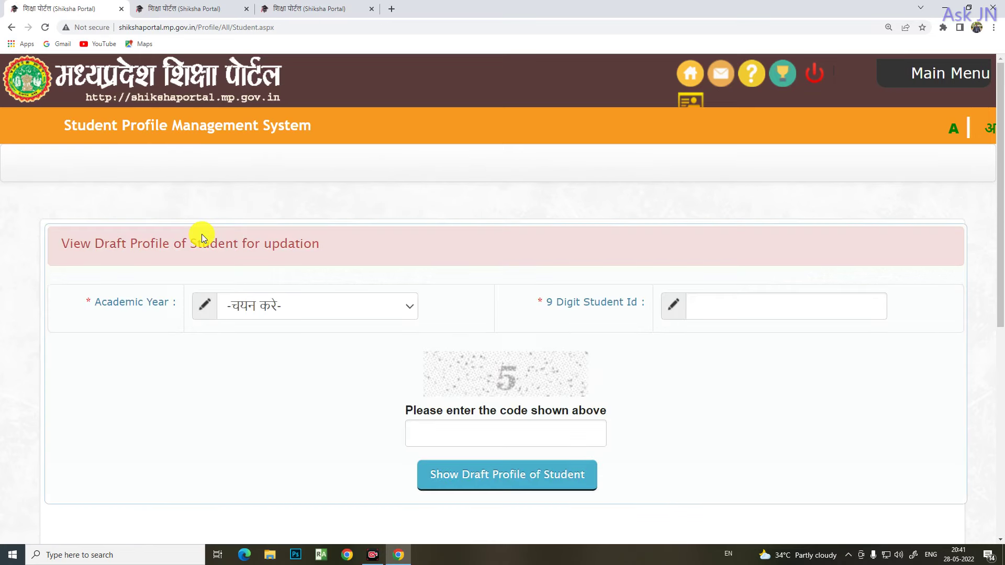
pyautogui.hotkey('ctrl', '-')
pyautogui.hotkey('ctrl', '-')
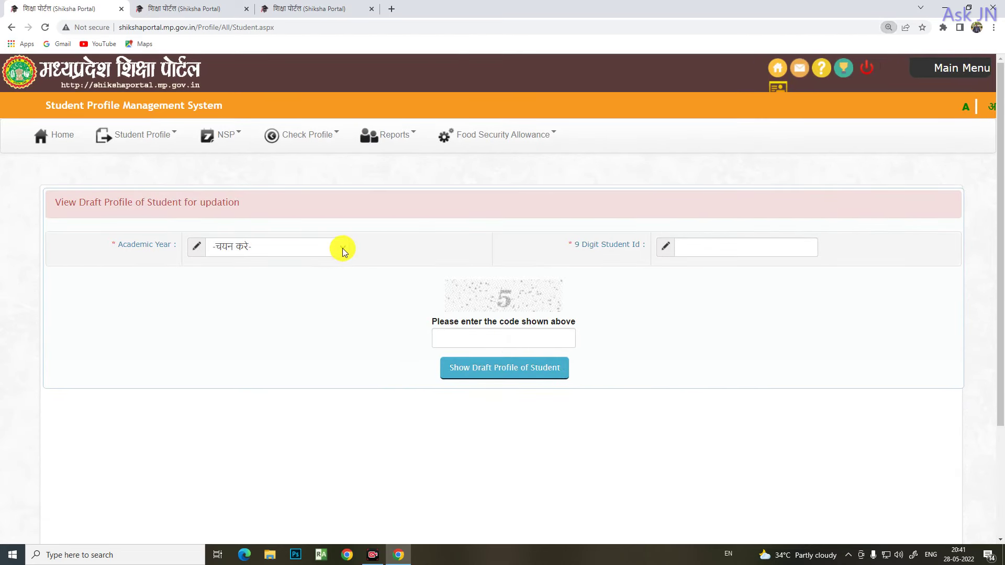
pyautogui.click(342, 248)
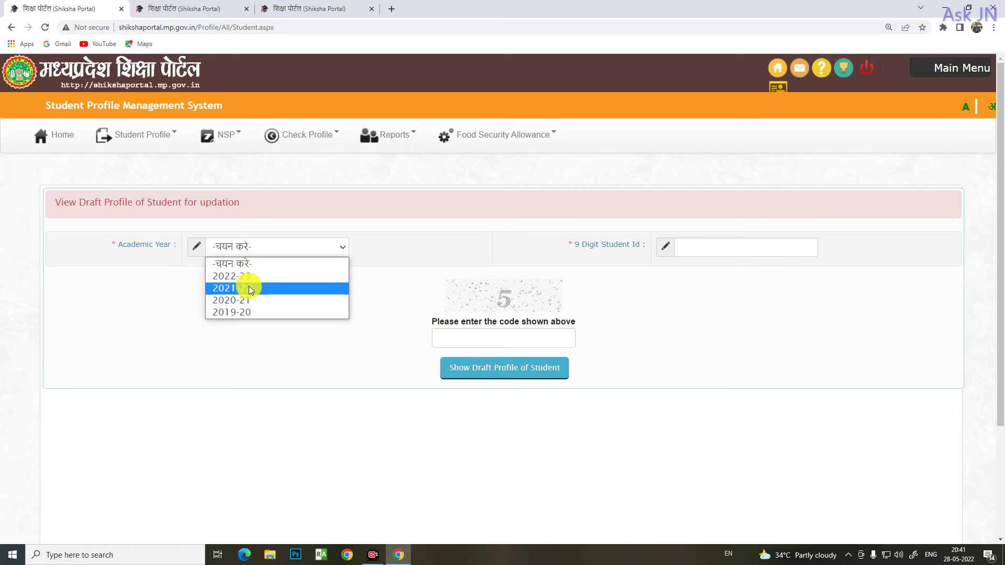
pyautogui.click(249, 288)
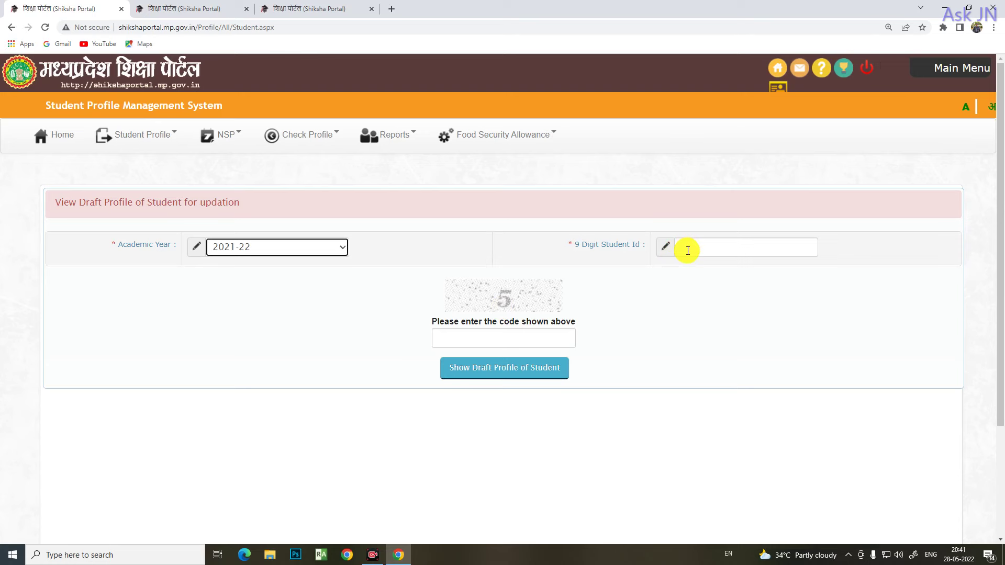
# Paste the 9-digit Student Id, enter the captcha and request the draft profile
pyautogui.click(688, 250)
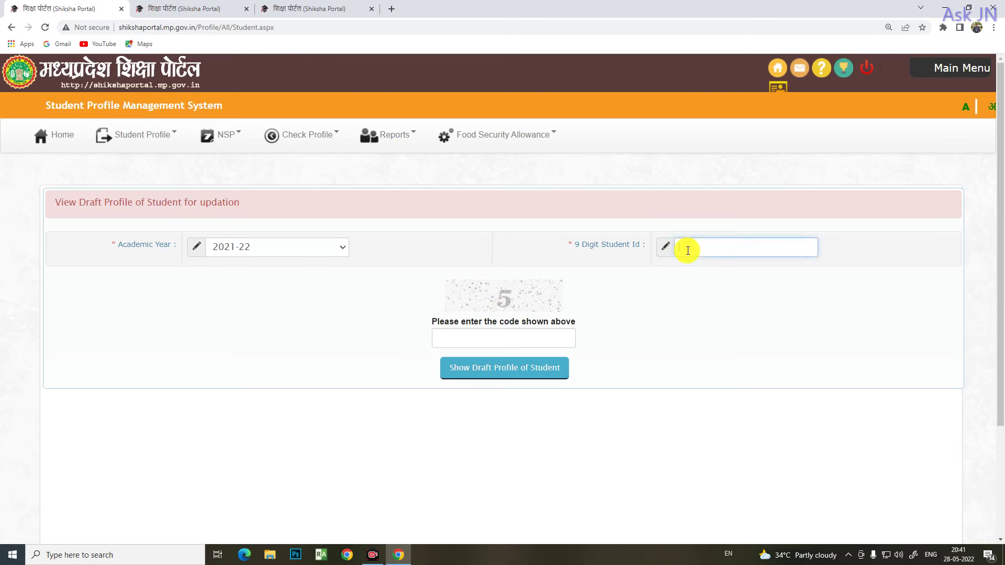
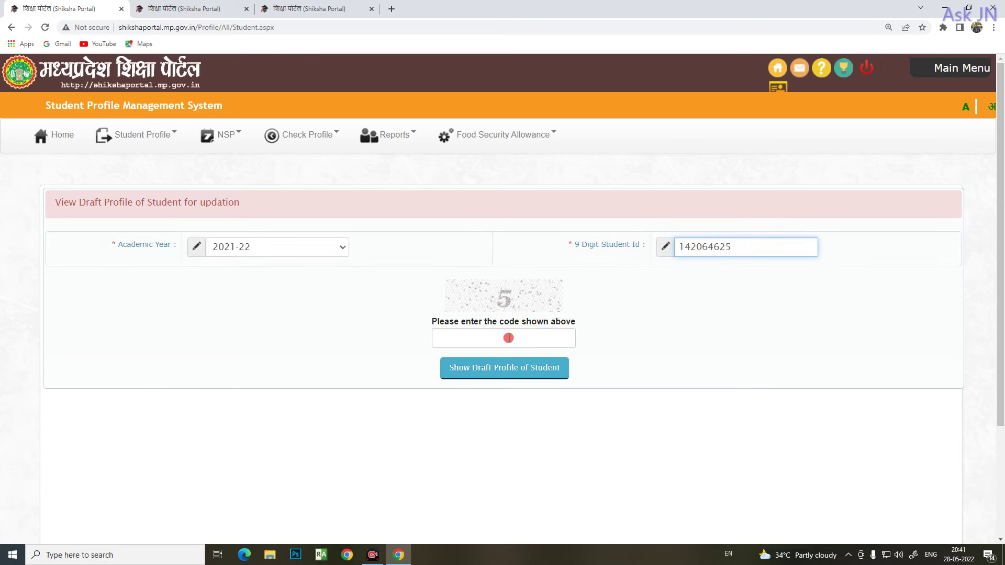
pyautogui.click(509, 338)
pyautogui.write('5')
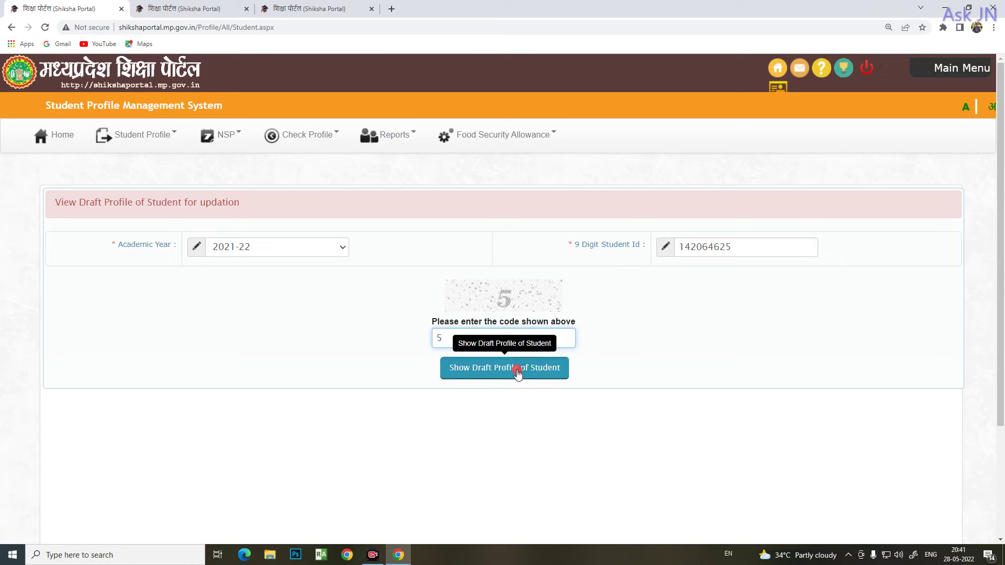
pyautogui.click(515, 369)
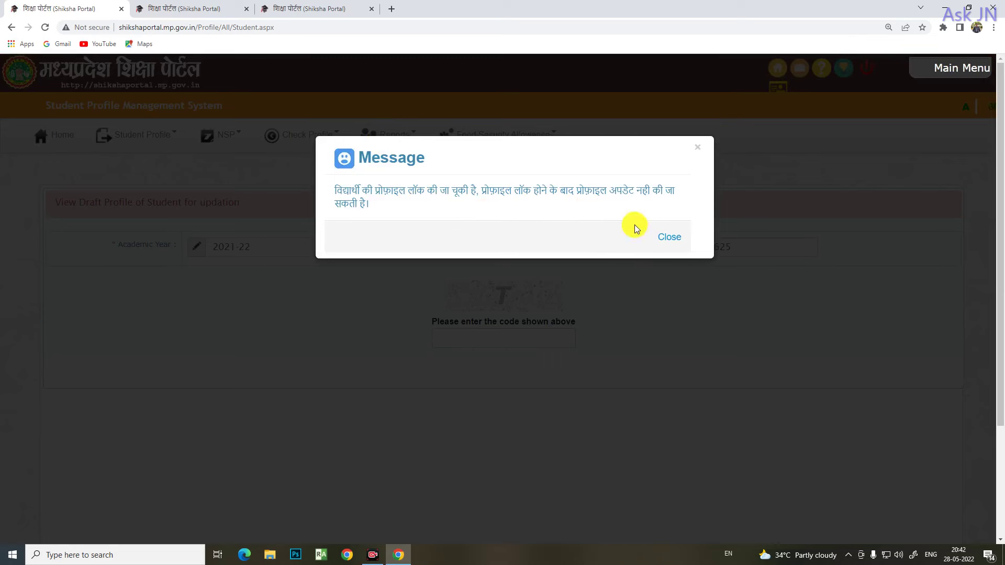
# Close the locked-profile Message dialog and switch to the CheckProfile tab
pyautogui.click(671, 242)
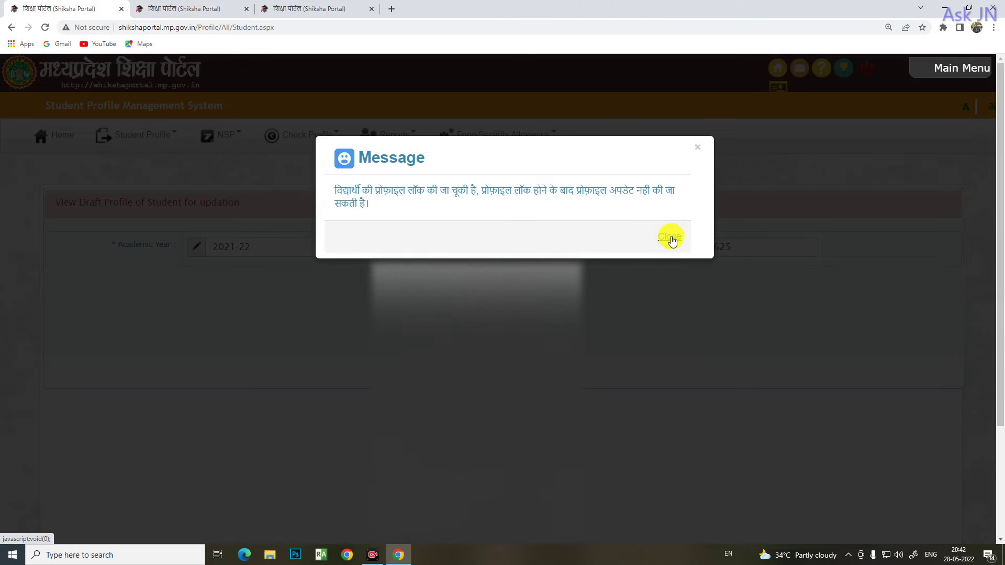
pyautogui.click(671, 239)
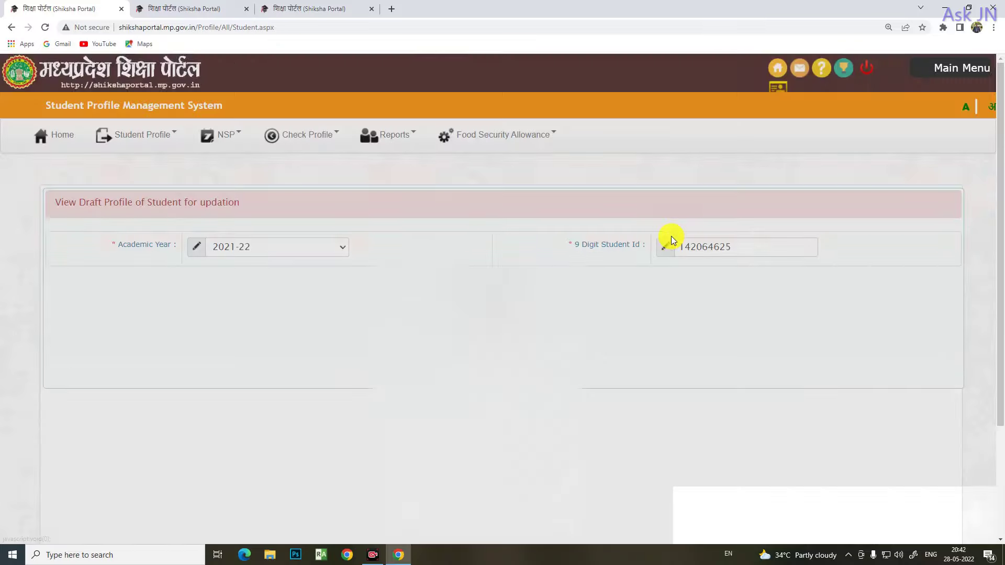
pyautogui.hotkey('ctrl', 'shift', 'Tab')
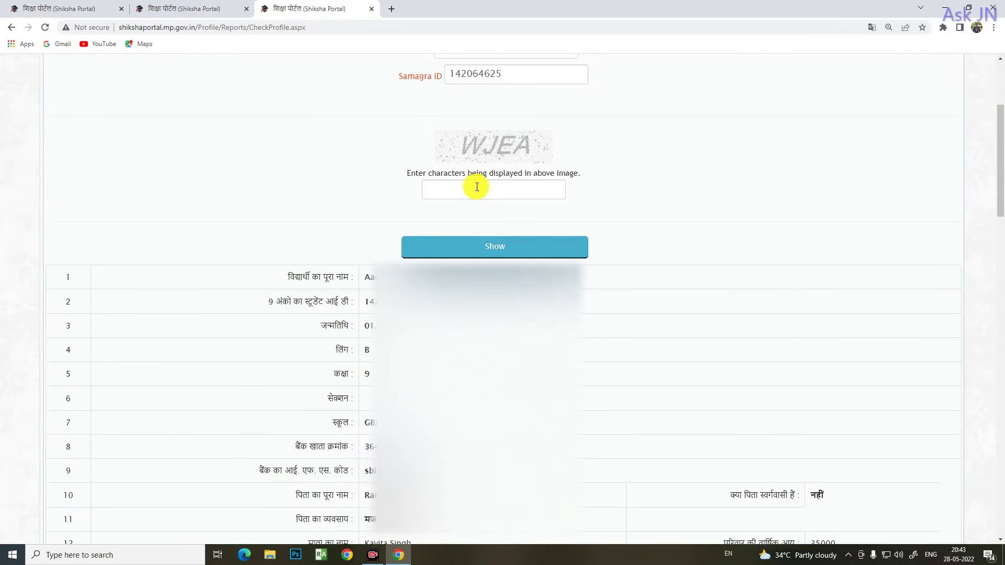
pyautogui.click(469, 189)
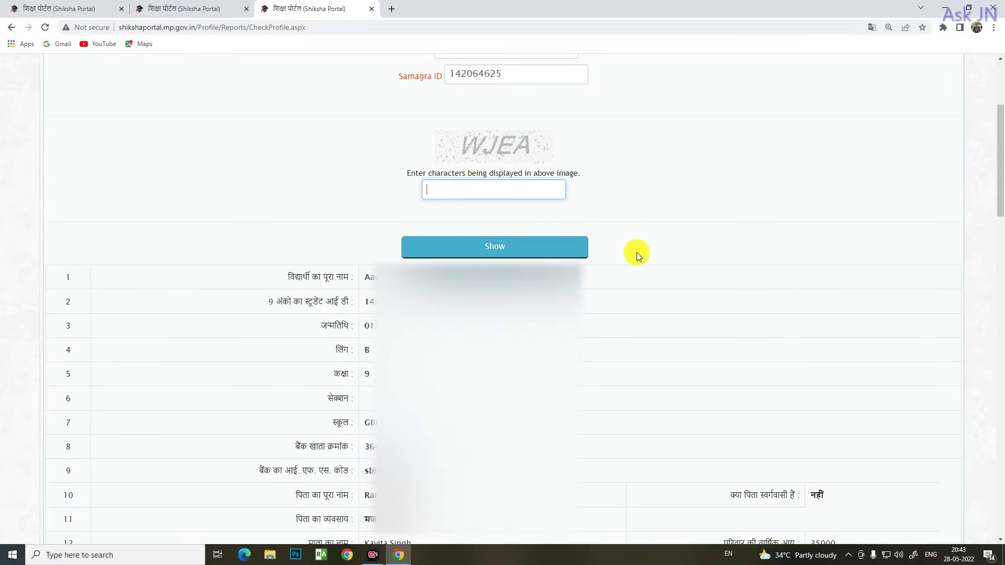
pyautogui.scroll(-3, 637, 252)
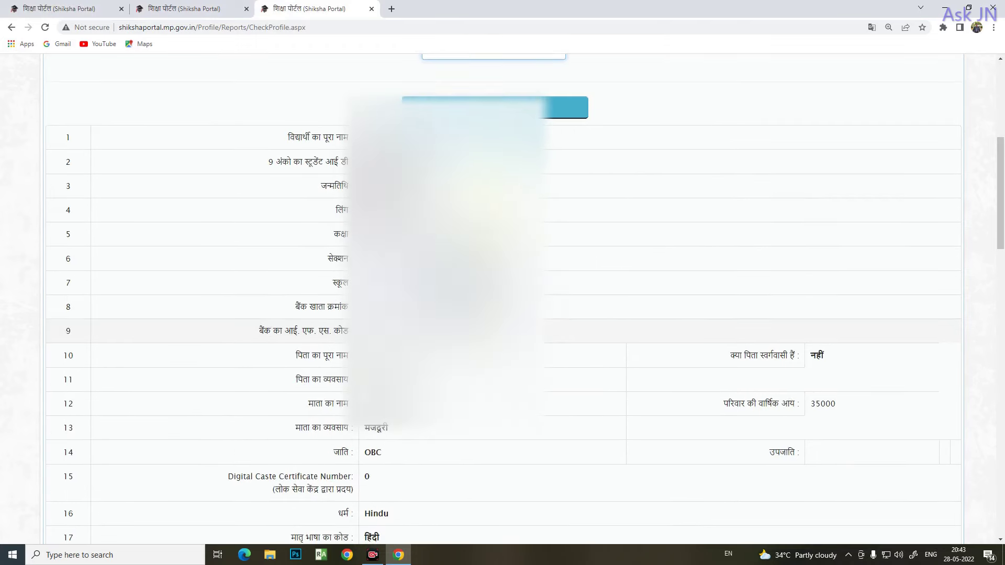
pyautogui.moveTo(999, 152); pyautogui.dragTo(1001, 486)
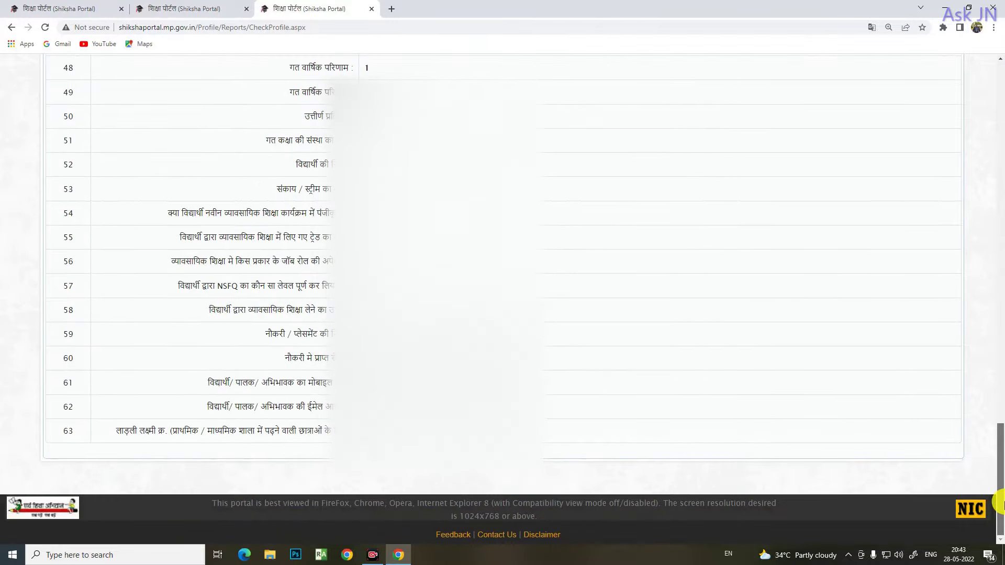
pyautogui.scroll(20, 828, 356)
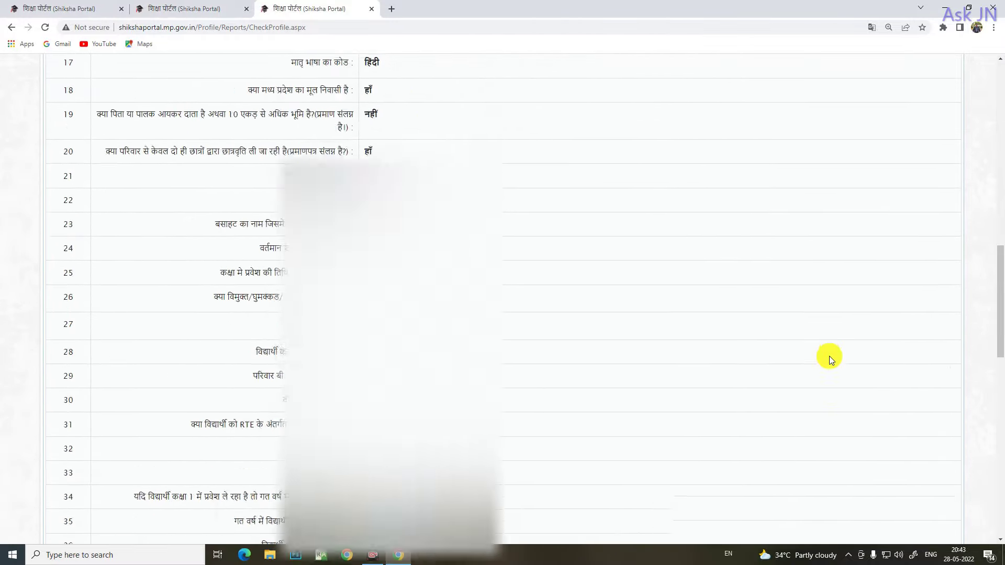
pyautogui.scroll(-8, 761, 359)
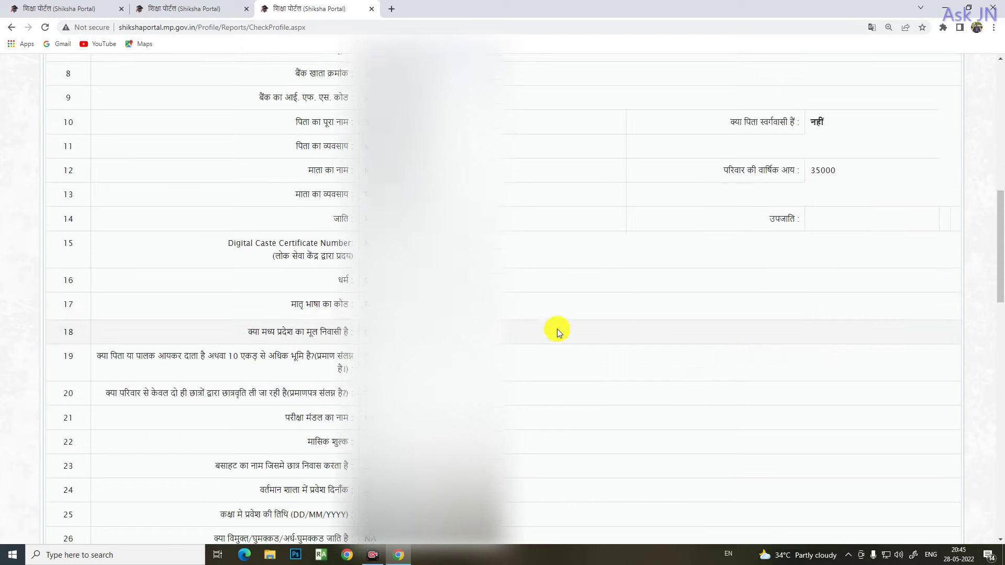
pyautogui.scroll(10, 548, 268)
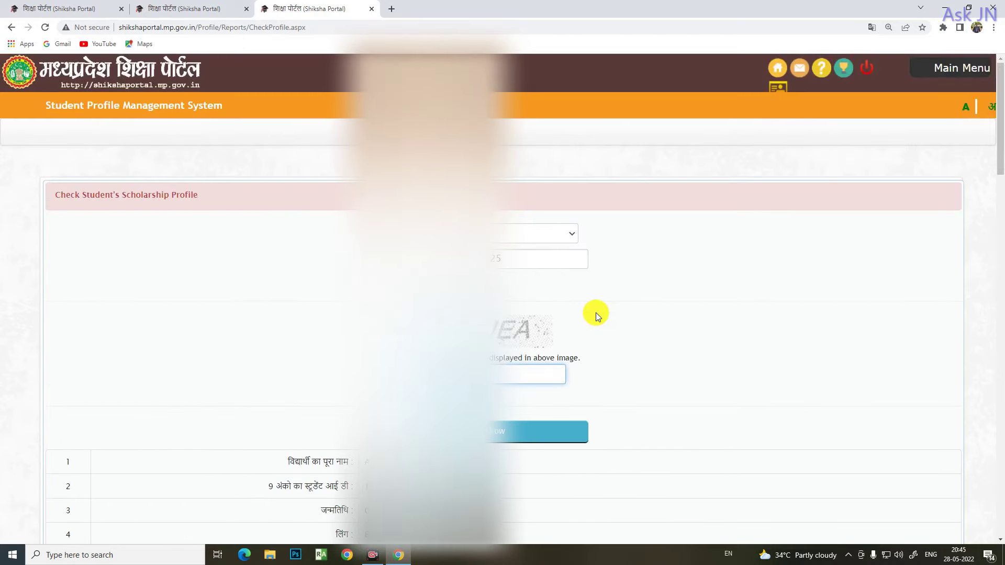
pyautogui.scroll(-8, 595, 312)
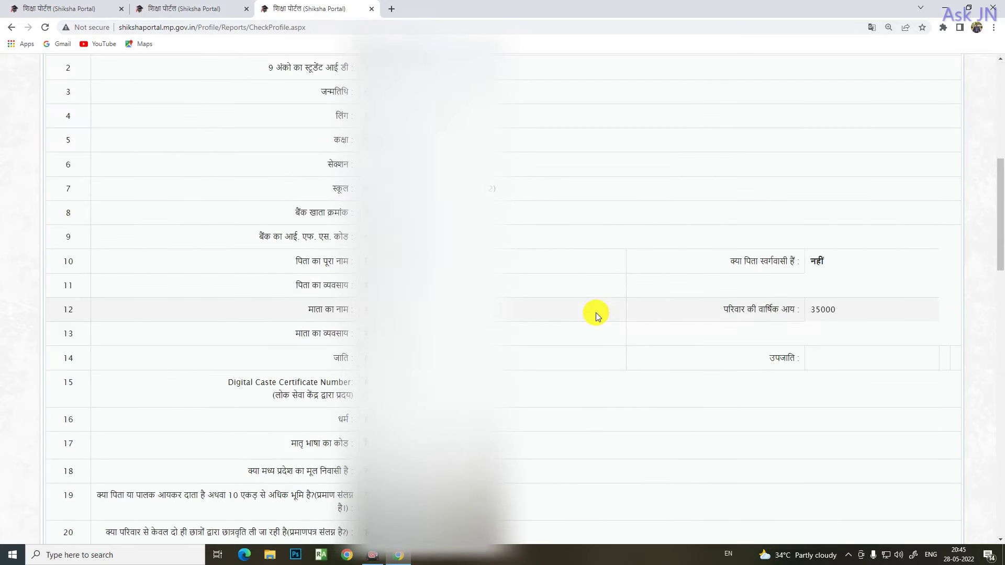